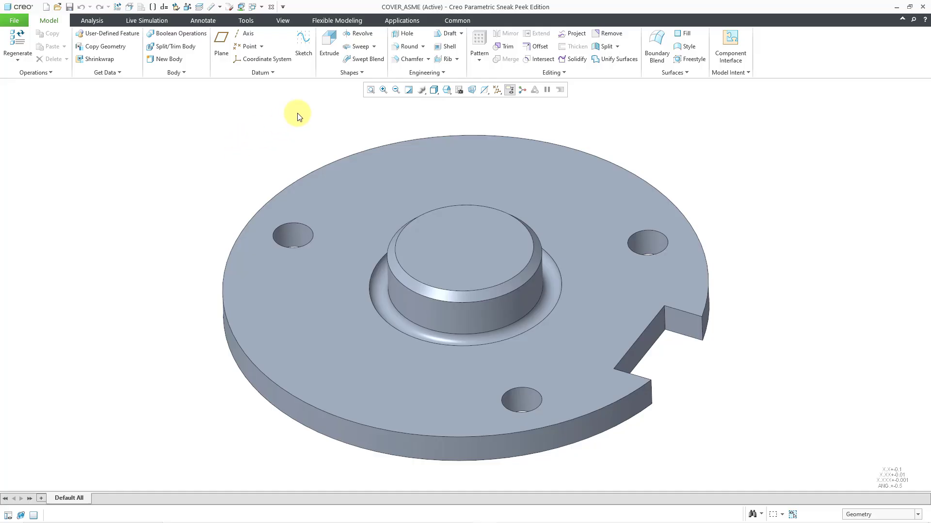
Step: Start the GD&T Advisor application for the COVER_ASME part
left_click(403, 21)
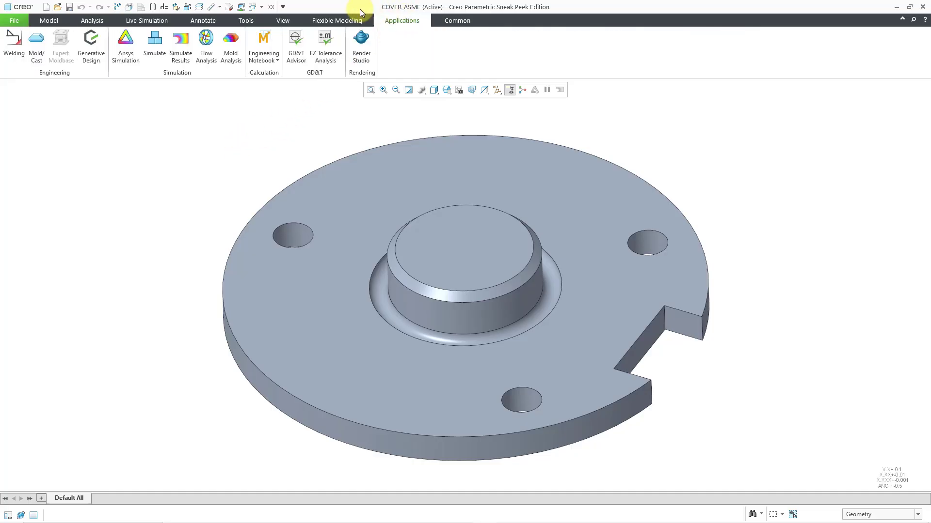
left_click(298, 55)
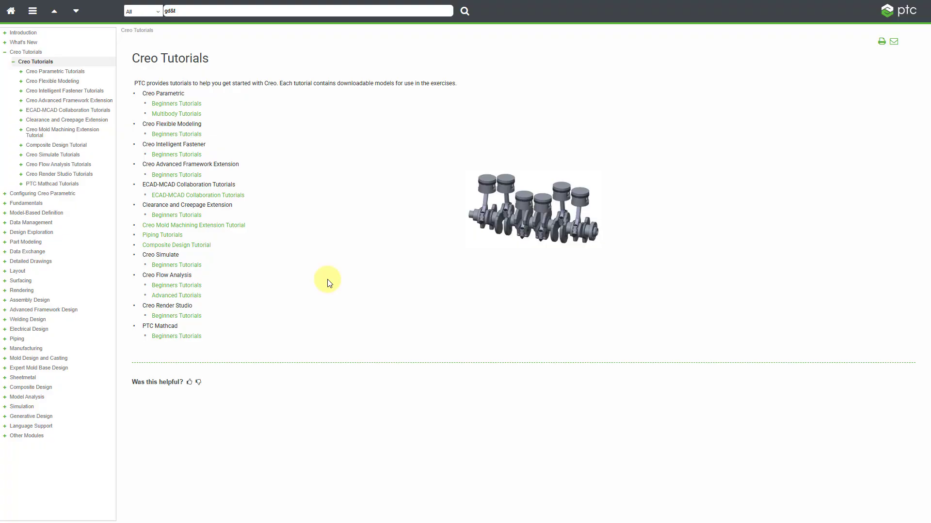
Step: In the PTC help website, open GD&T Advisor's Introductory Tutorial (ASME) and read through to identifying the primary datum feature
left_click(52, 214)
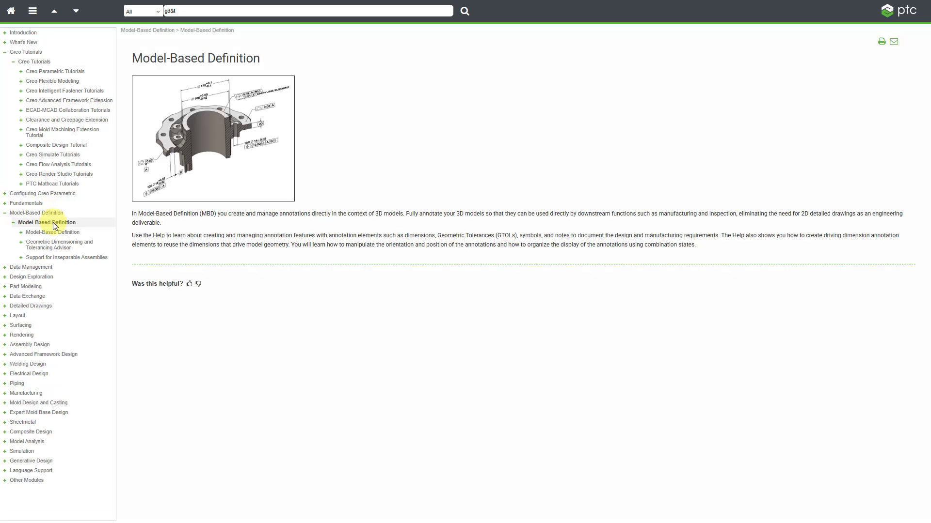
left_click(66, 251)
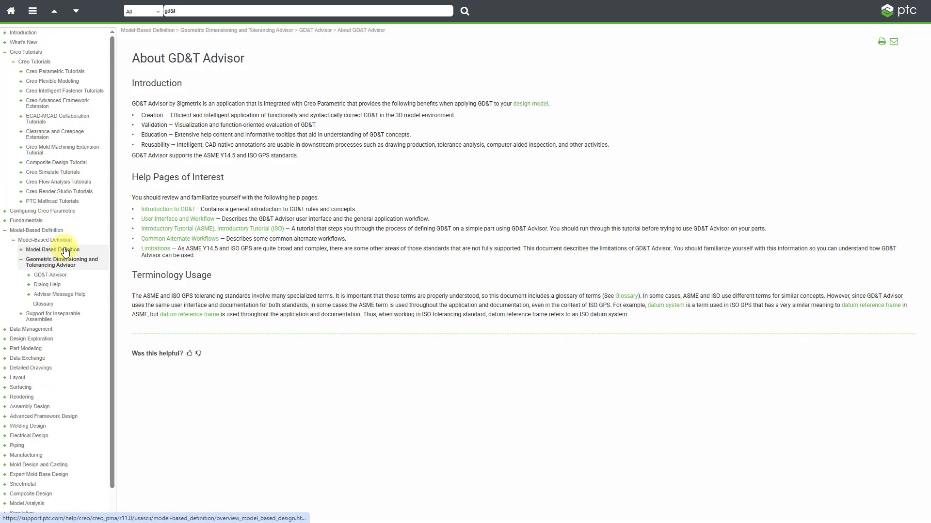
left_click(59, 277)
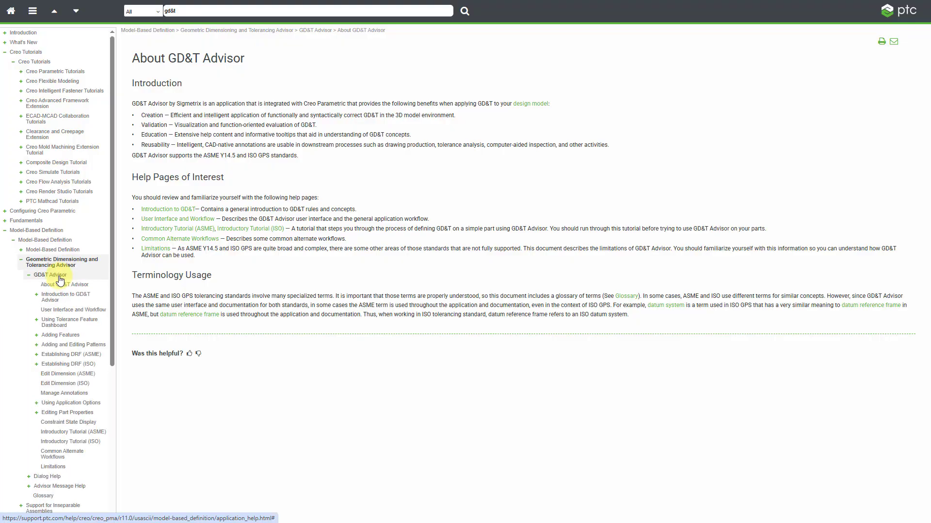
left_click(103, 433)
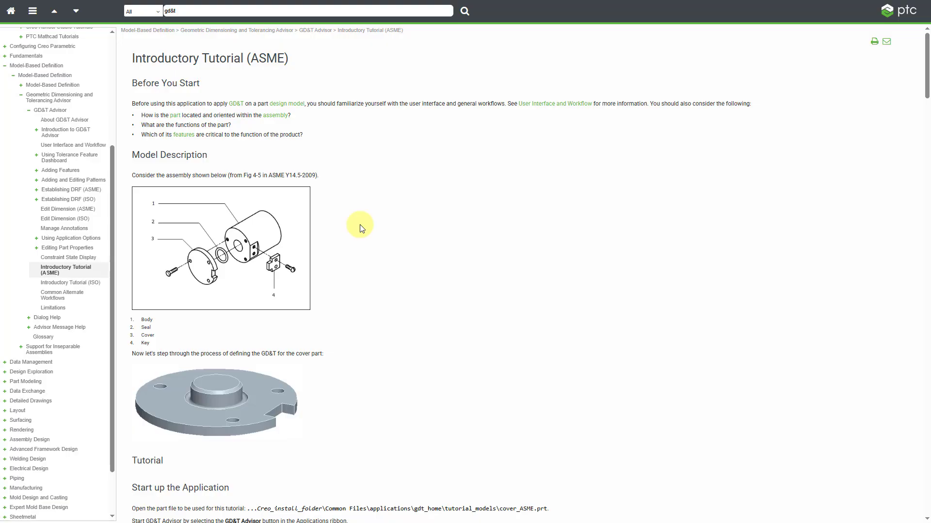
scroll(424, 257, "down", 5)
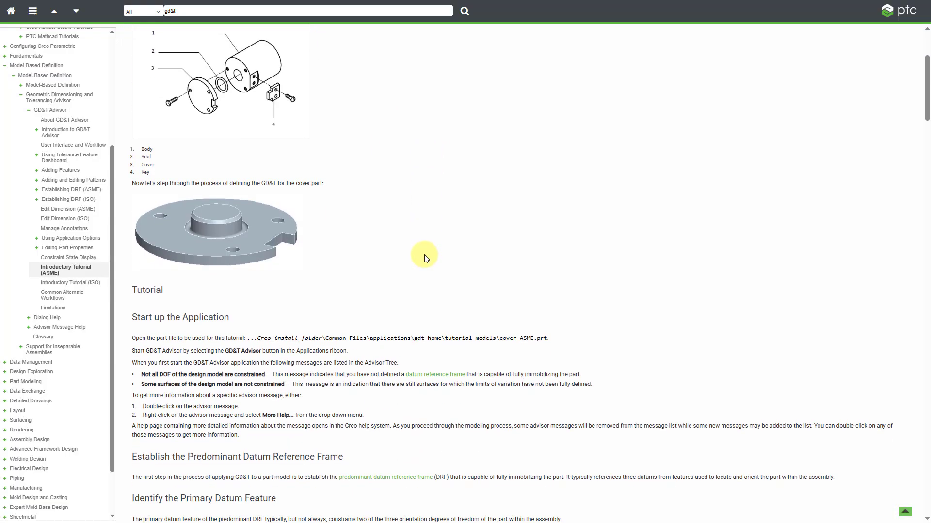
scroll(423, 254, "down", 8)
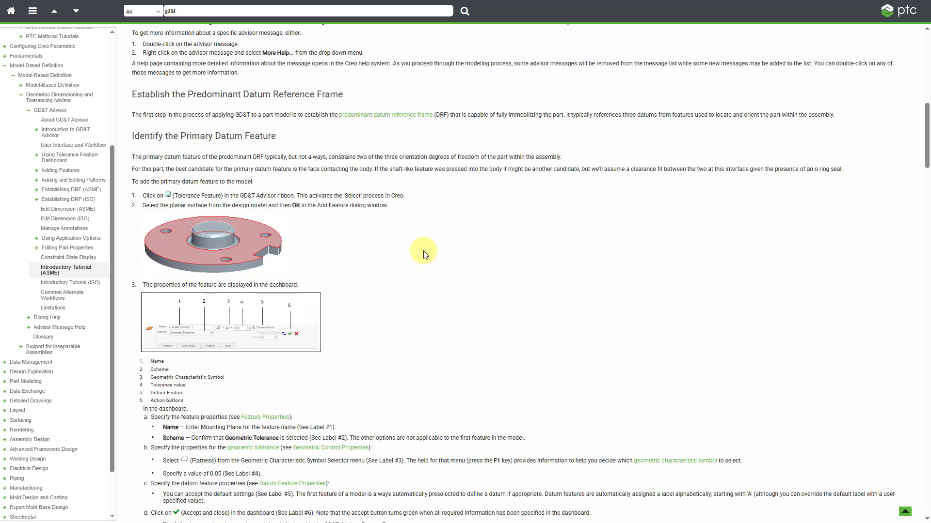
scroll(423, 254, "down", 1)
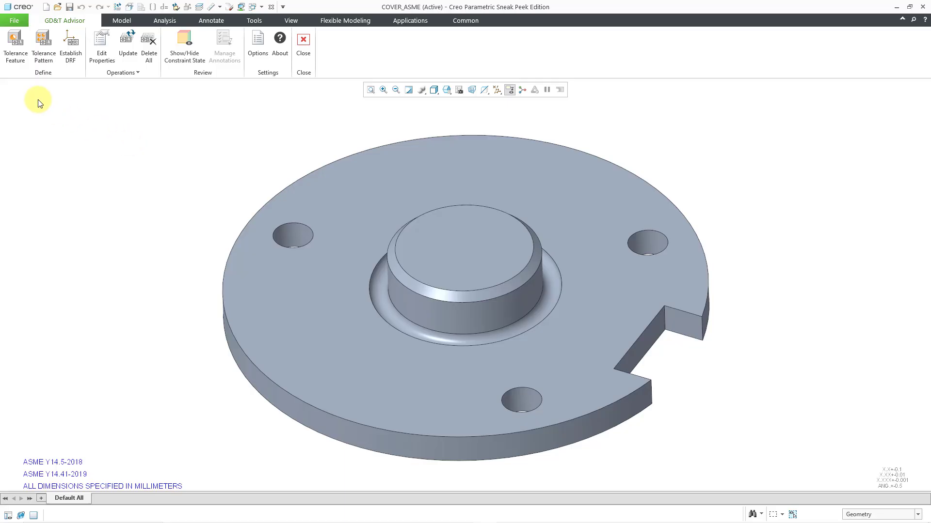
Step: In Creo Parametric, add the cover's large flat face around the central boss as a Planar Surface tolerance feature
left_click(14, 54)
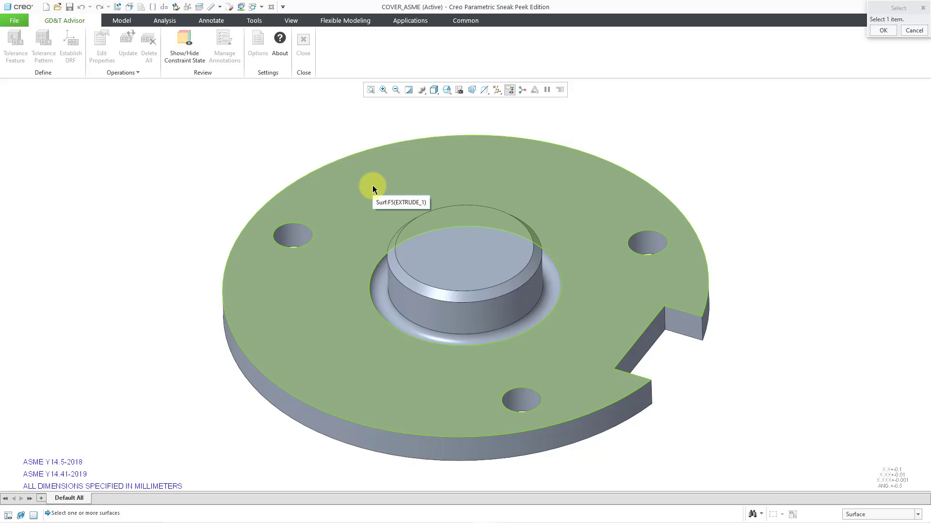
left_click(373, 186)
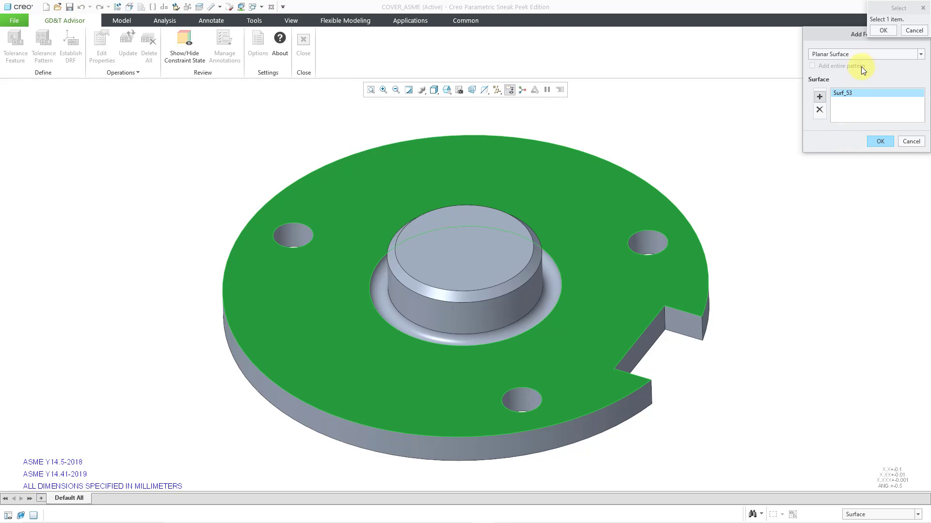
left_click_drag(852, 38, 839, 69)
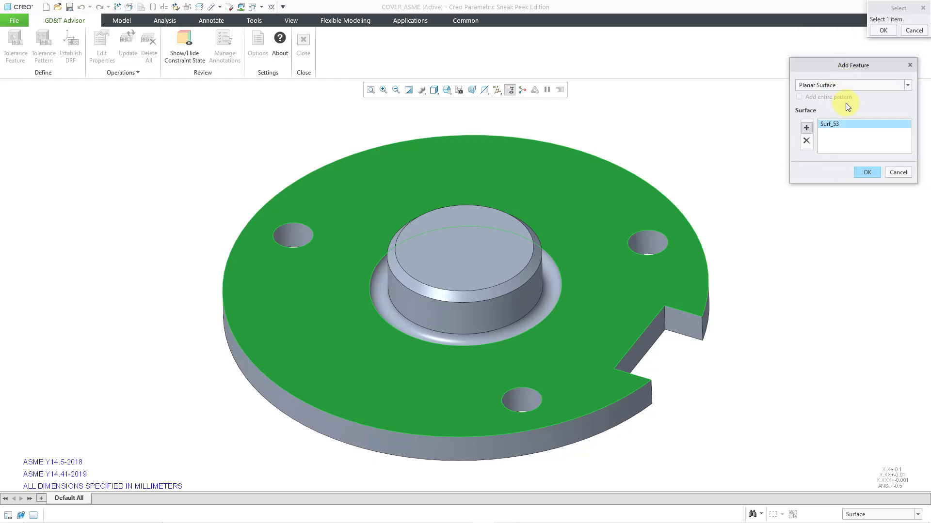
left_click(860, 86)
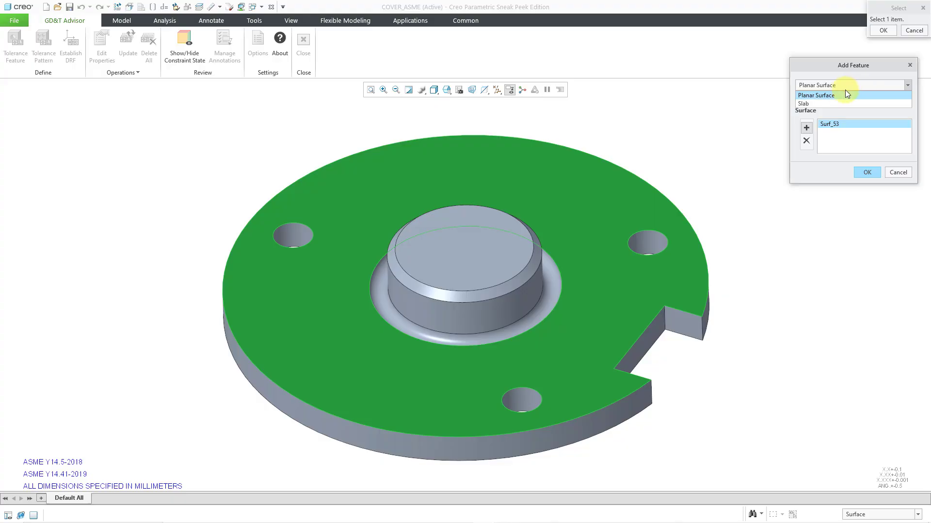
left_click(834, 95)
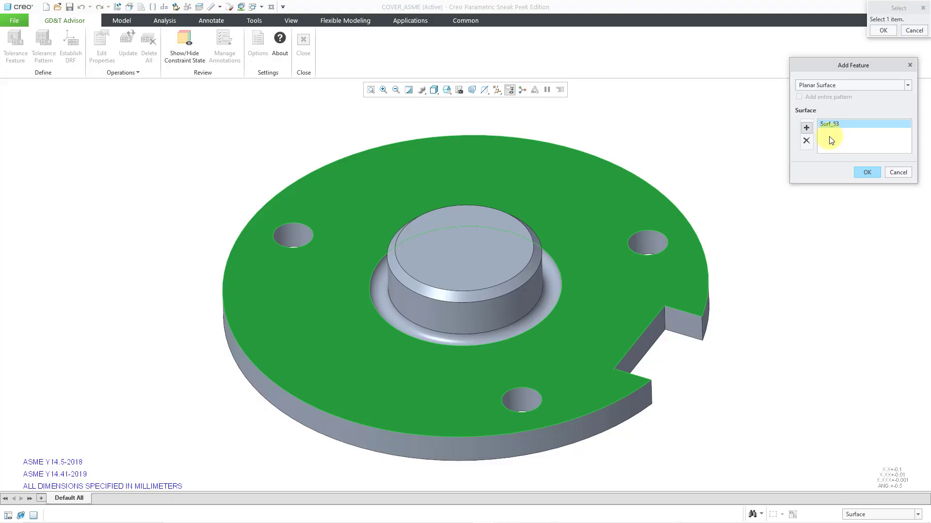
left_click(866, 173)
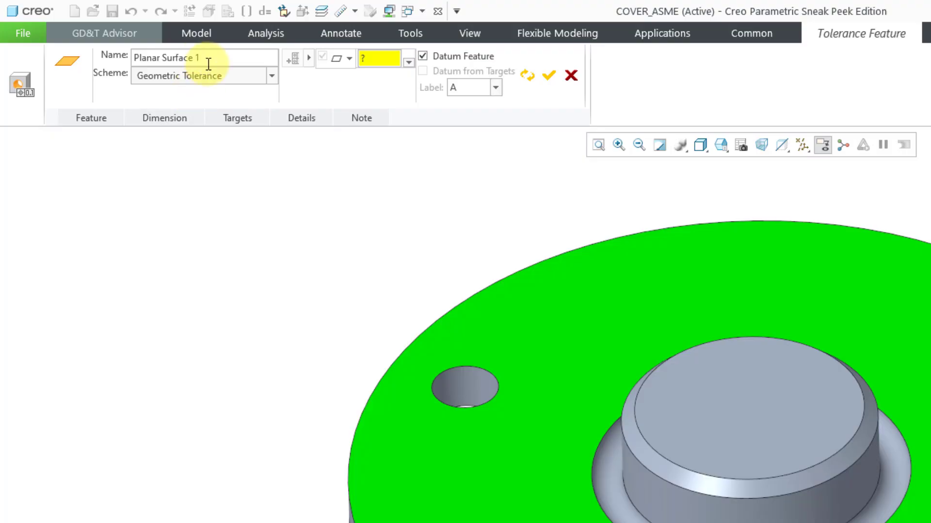
Step: Name the planar feature Mounting Plane and use the Geometric Tolerance scheme
left_click_drag(220, 61, 88, 38)
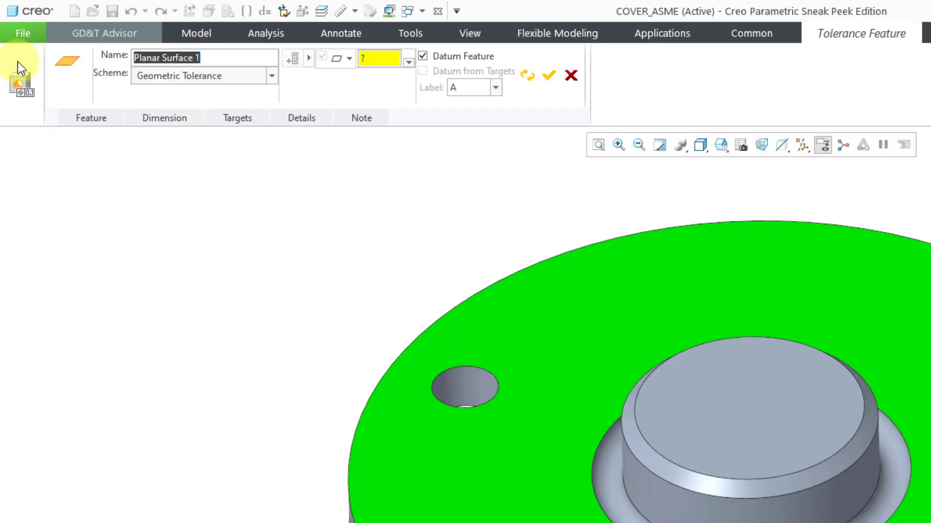
type("Moun")
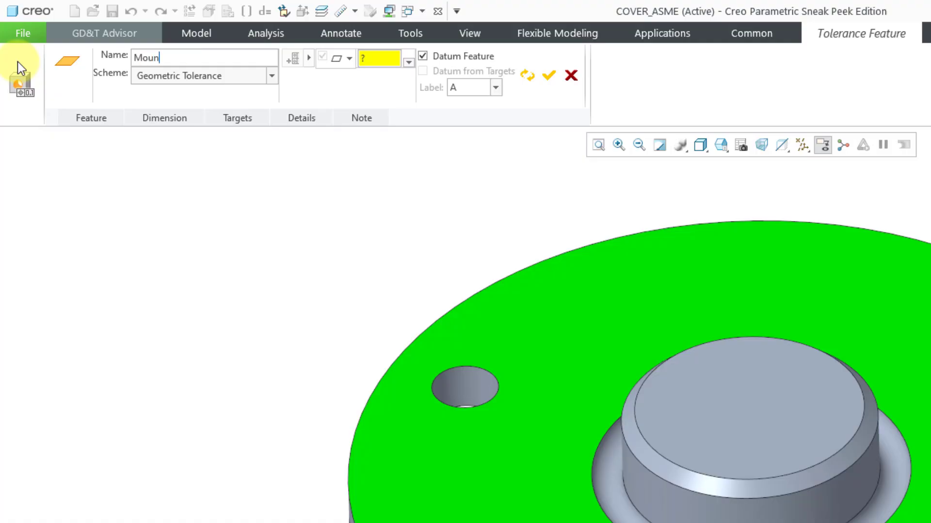
type("ting Plane")
left_click(234, 79)
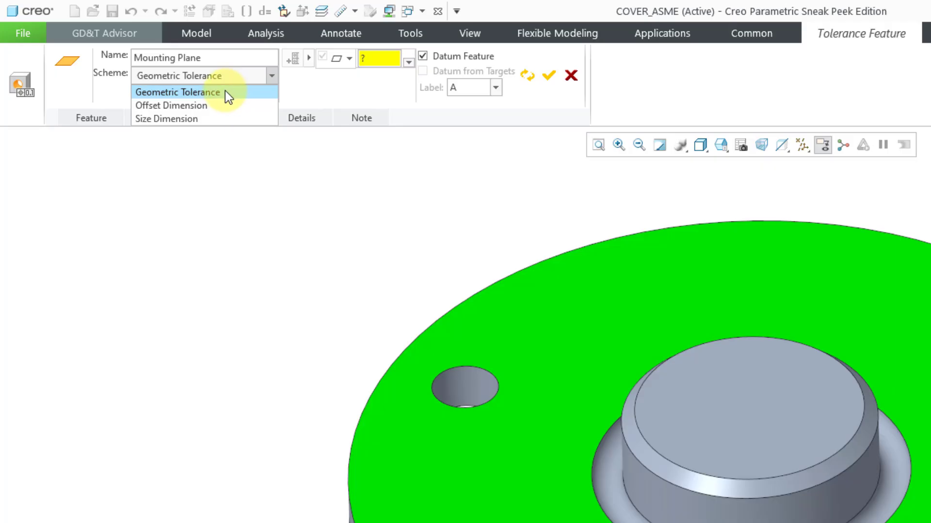
left_click(225, 92)
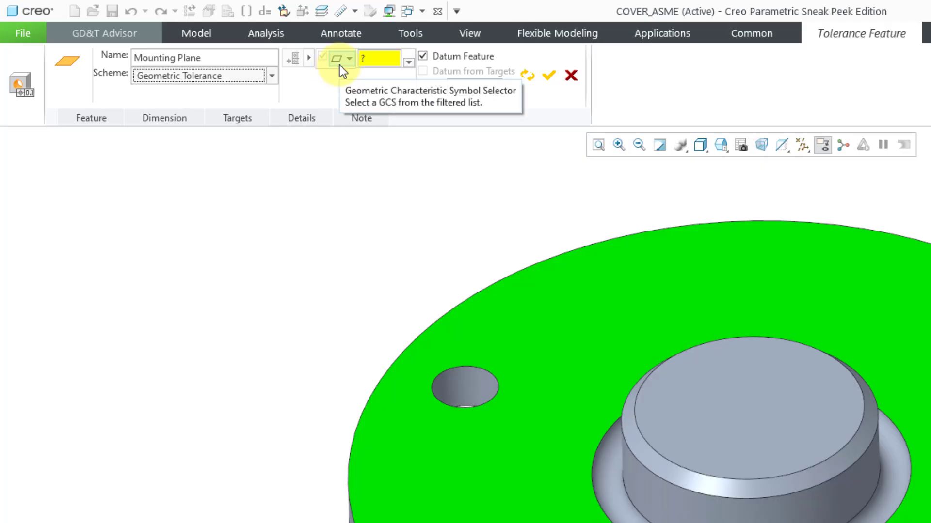
Step: Give the mounting plane a flatness tolerance of 0.05 with datum label A and accept the feature
left_click(381, 58)
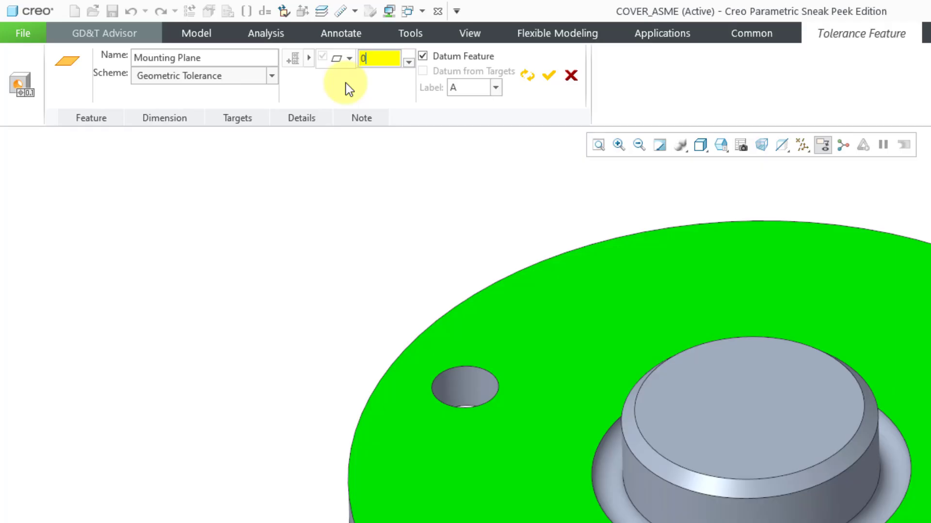
type("0.05")
key("Return")
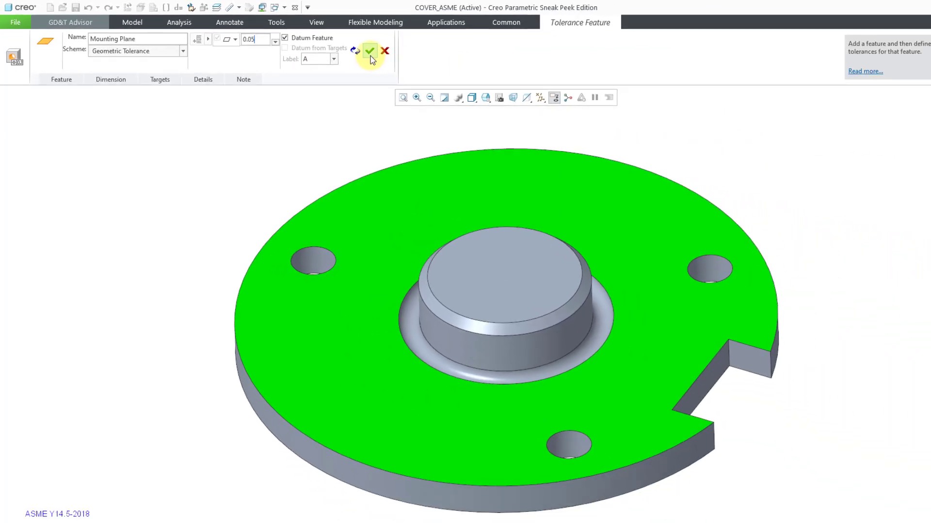
left_click(548, 76)
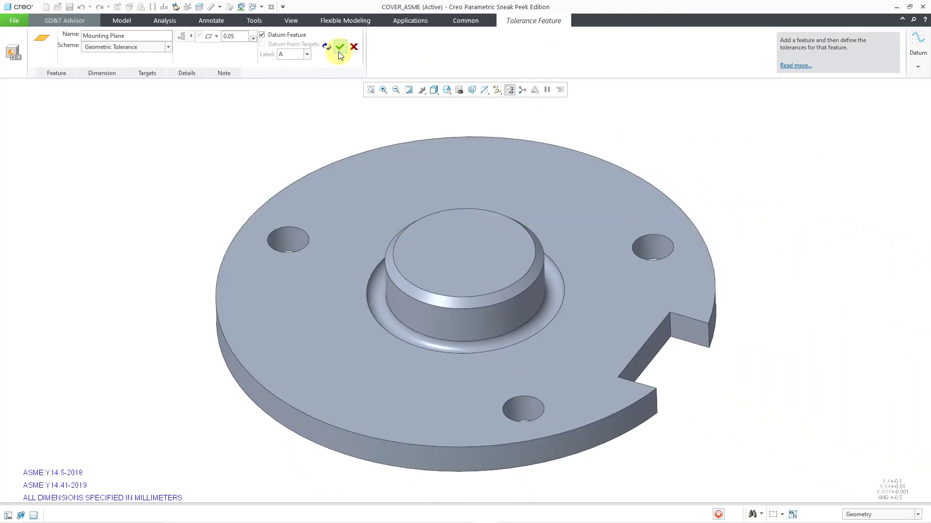
left_click(339, 48)
scroll(388, 235, "down", 3)
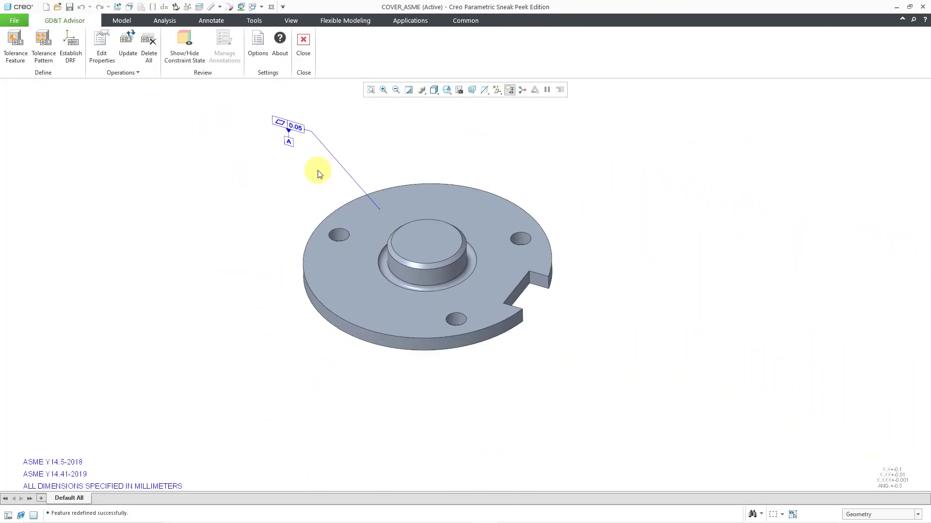
scroll(318, 168, "up", 2)
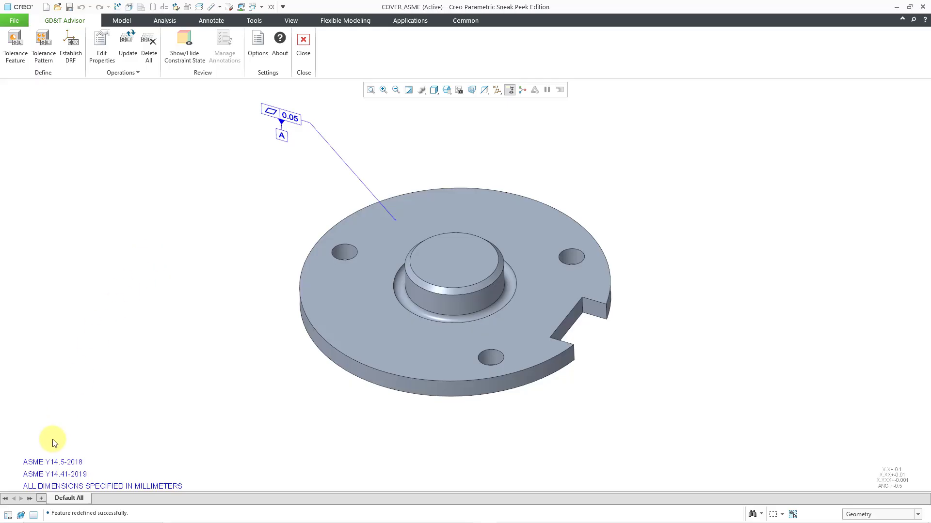
Step: Show the GD&T feature and advisor trees and inspect the Mounting Plane's datum, flatness tolerance and datum reference frame A
left_click(8, 514)
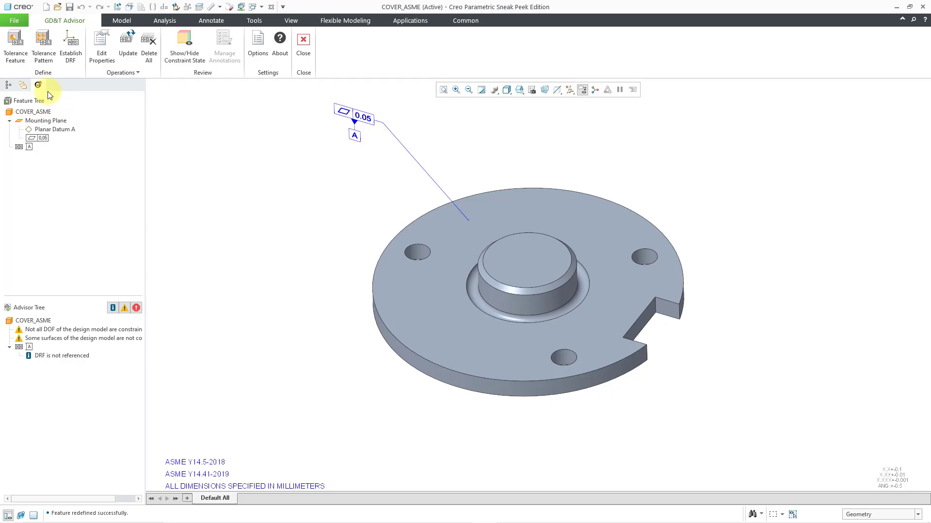
left_click(46, 120)
left_click(64, 130)
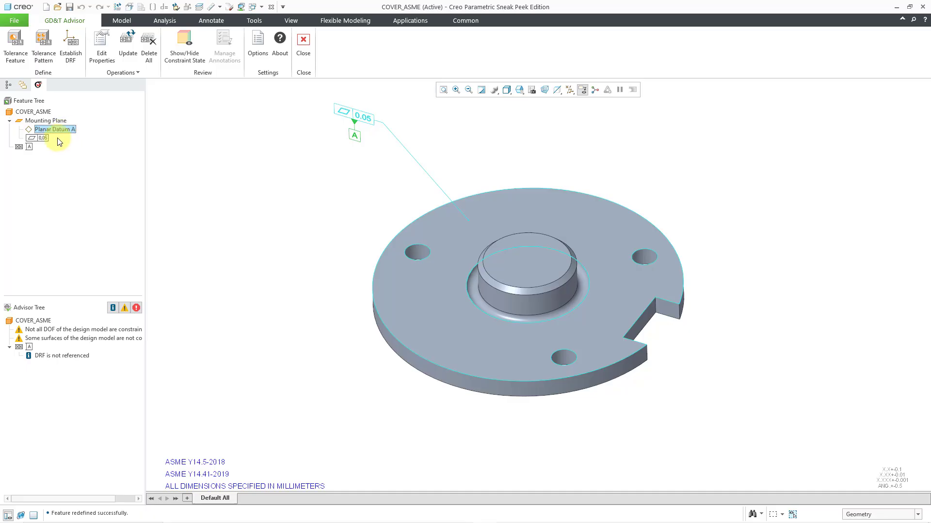
left_click(42, 138)
left_click(30, 147)
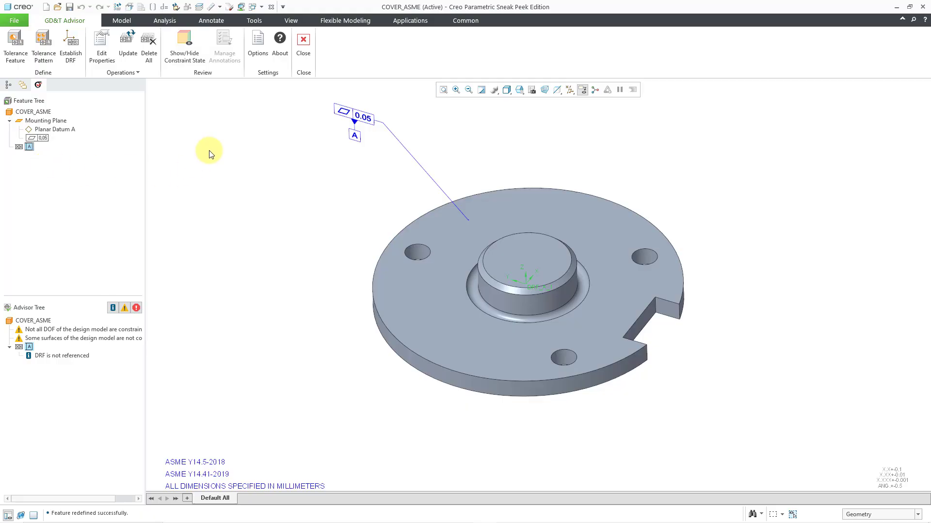
left_click(481, 90)
Step: Add the central boss's cylindrical surface as a Shaft tolerance feature
left_click(18, 62)
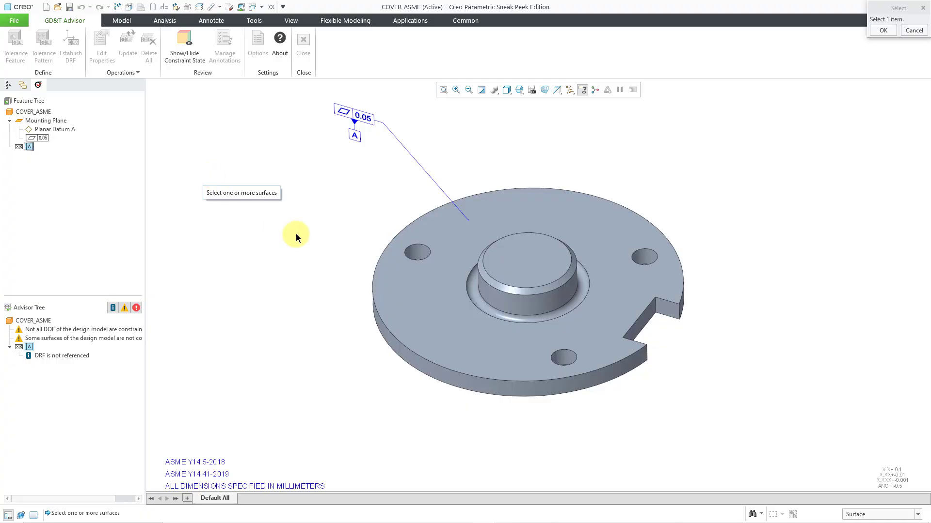
left_click(502, 304)
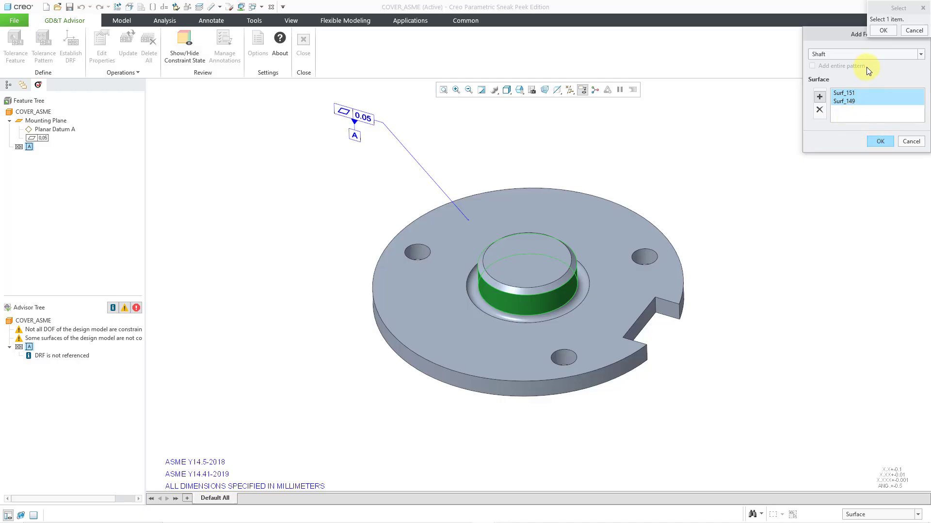
left_click(860, 56)
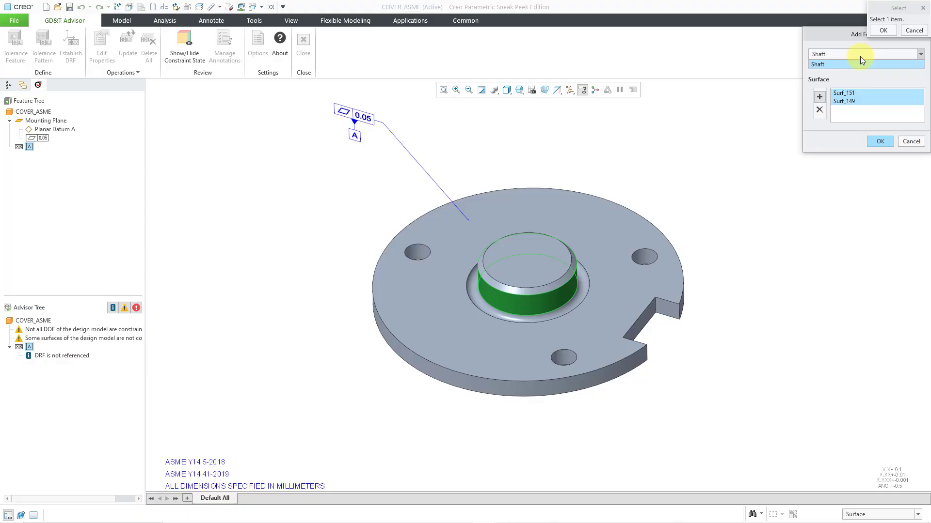
left_click(860, 56)
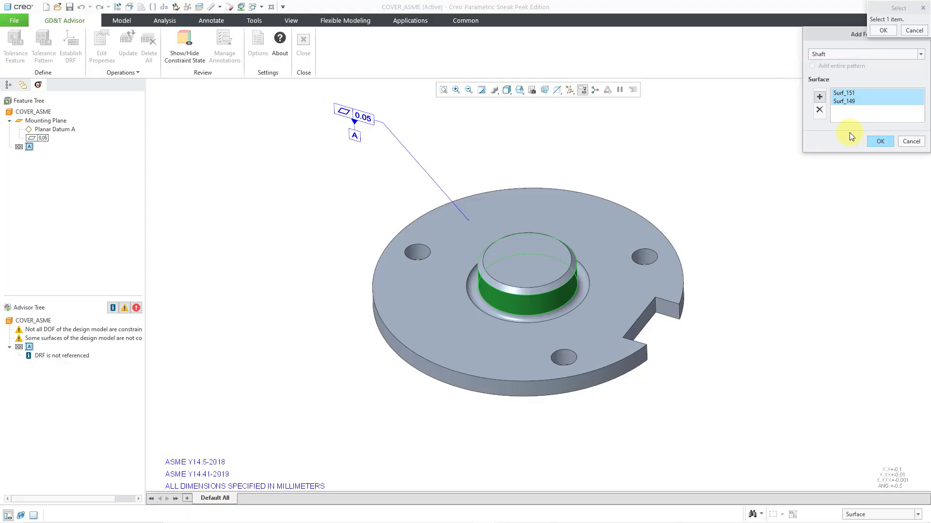
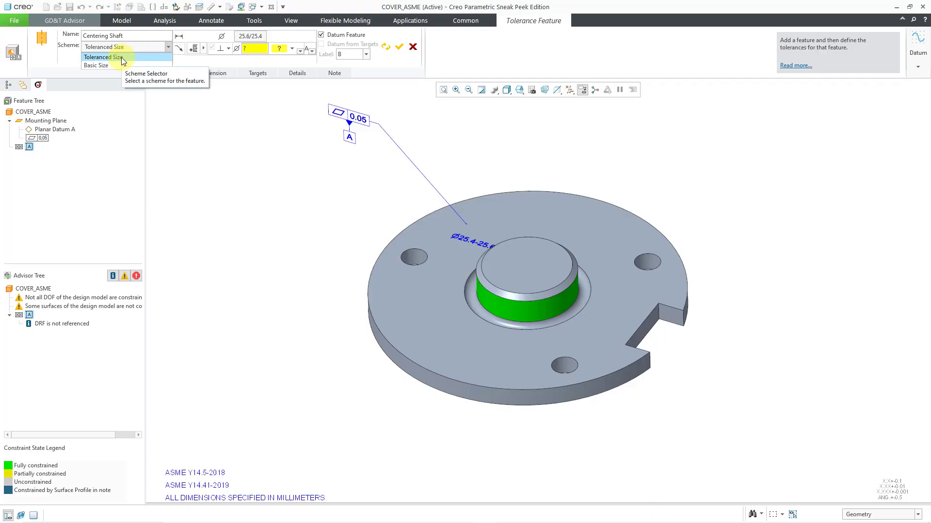
Step: Use the Toleranced Size scheme for the Centering Shaft feature
left_click(121, 58)
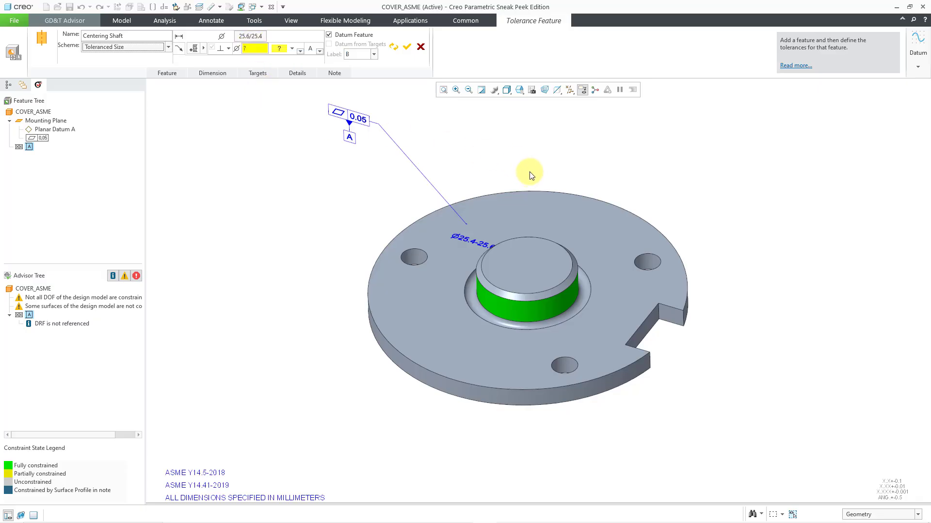
mouse_move(532, 175)
middle_mouse_down()
mouse_move(571, 166)
mouse_move(571, 192)
mouse_move(533, 162)
middle_mouse_up()
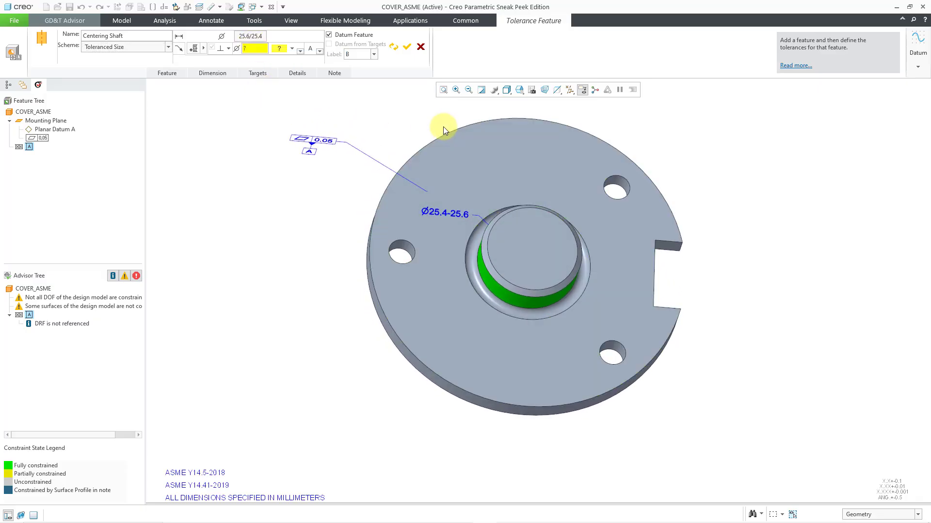
scroll(441, 125, "up", 2)
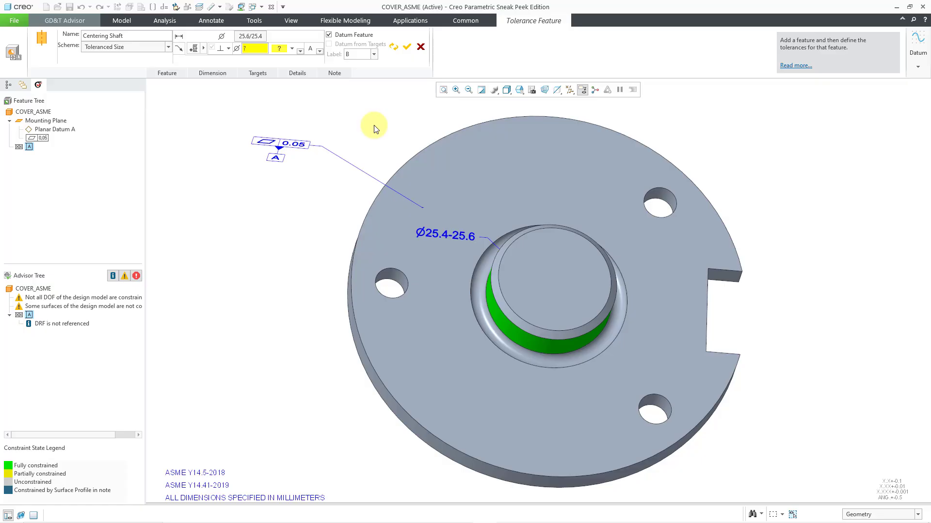
Step: Give the Centering Shaft a perpendicularity tolerance of 0.1 at maximum material condition with datum label B and accept the feature
left_click(229, 50)
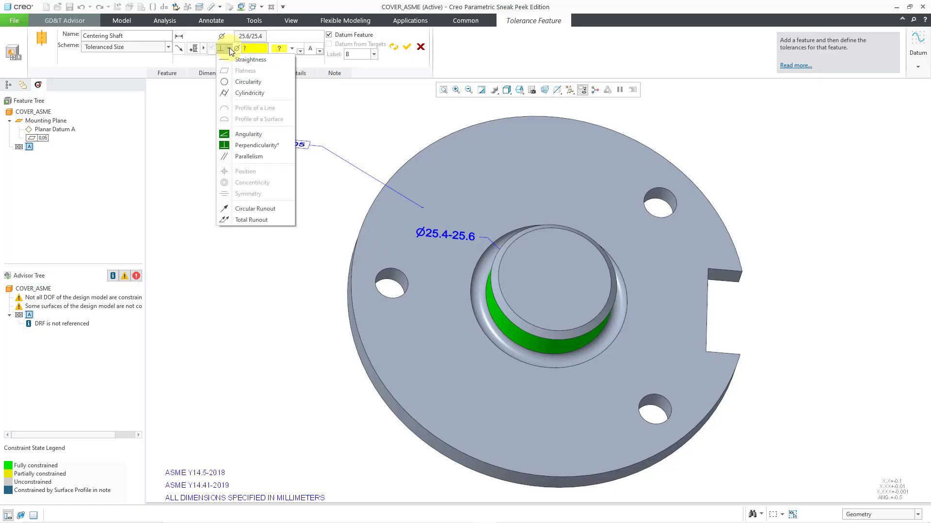
left_click(229, 50)
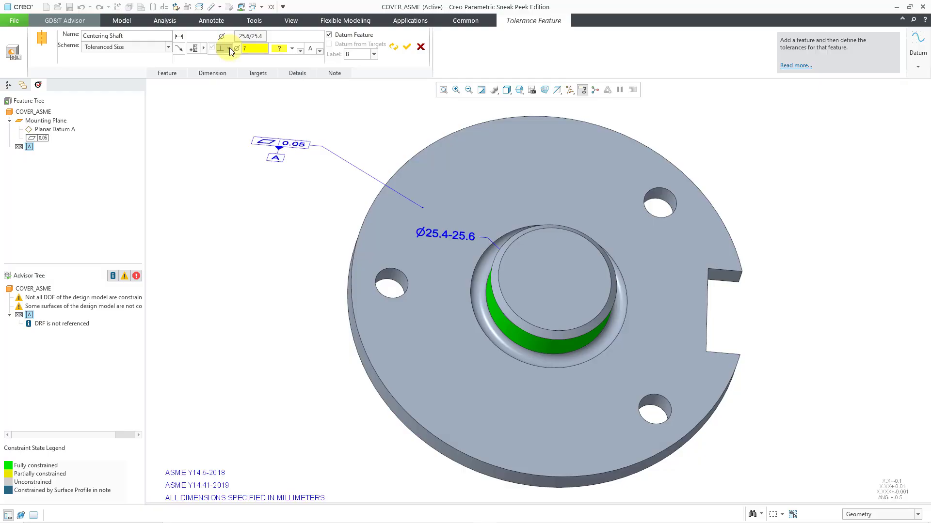
left_click(248, 49)
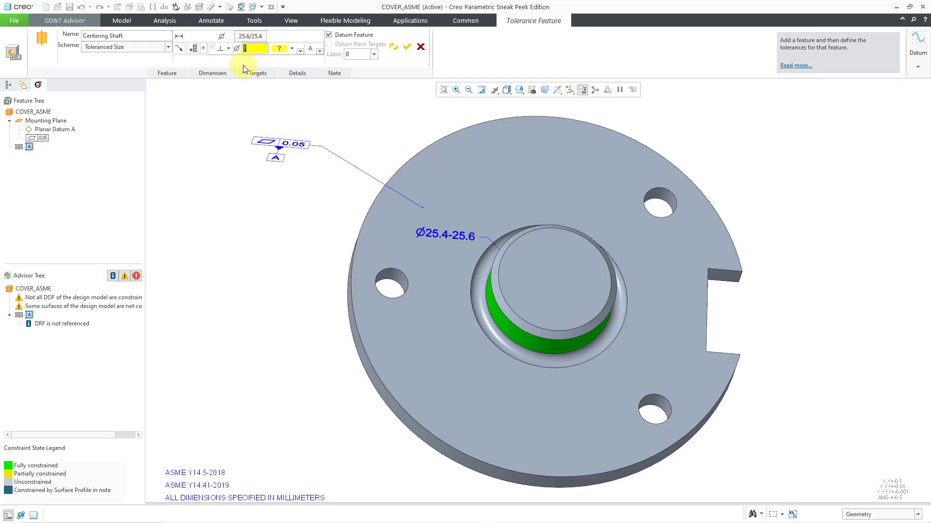
type("0.1")
left_click(291, 49)
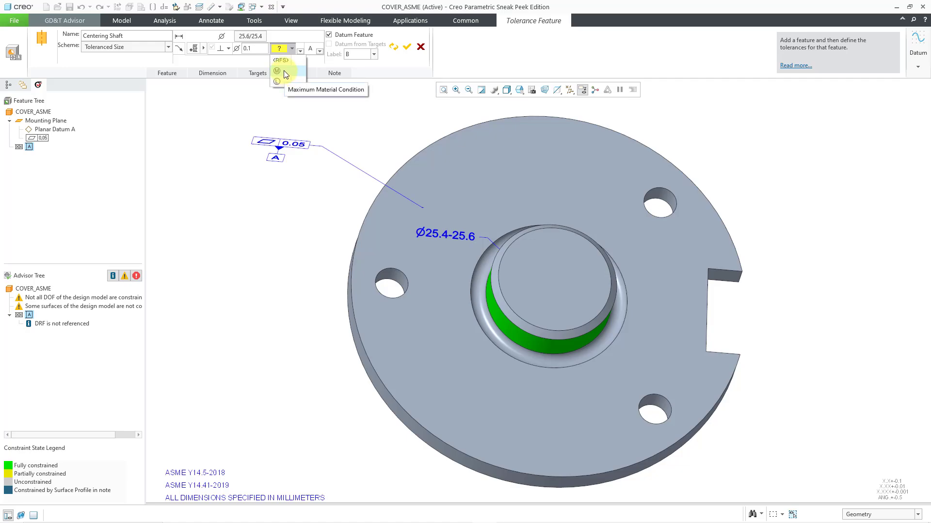
left_click(283, 71)
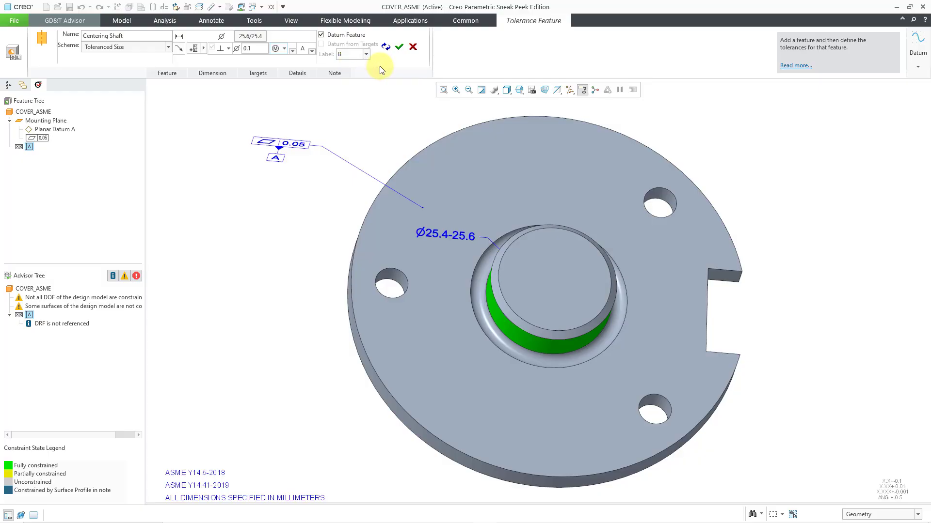
left_click(399, 47)
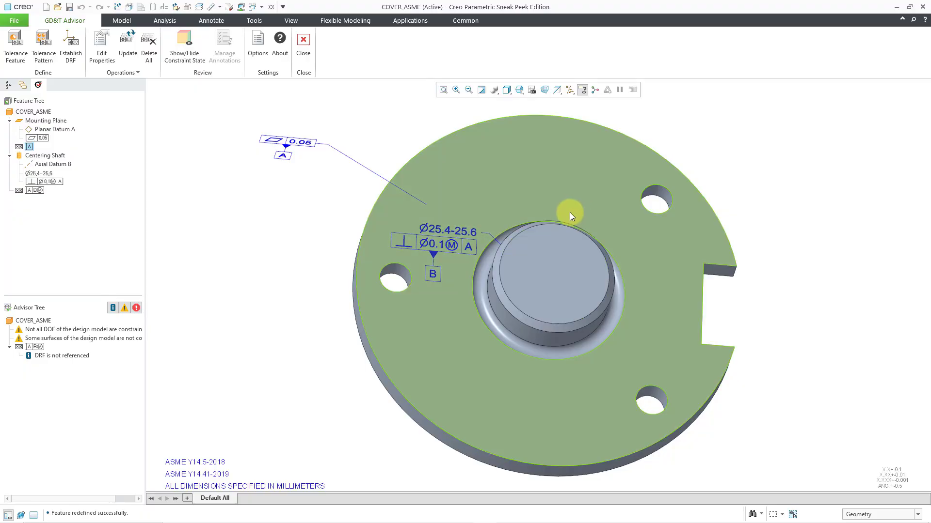
Step: Set the selection filter to Annotation and move the shaft's diameter dimension with its datum B control frame clear of the cover
middle_click_drag(567, 208, 469, 231)
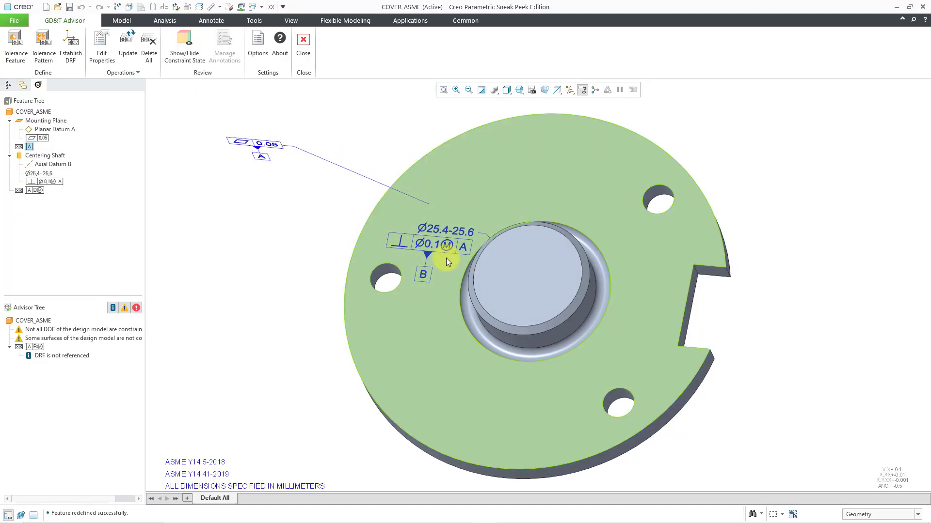
left_click(881, 515)
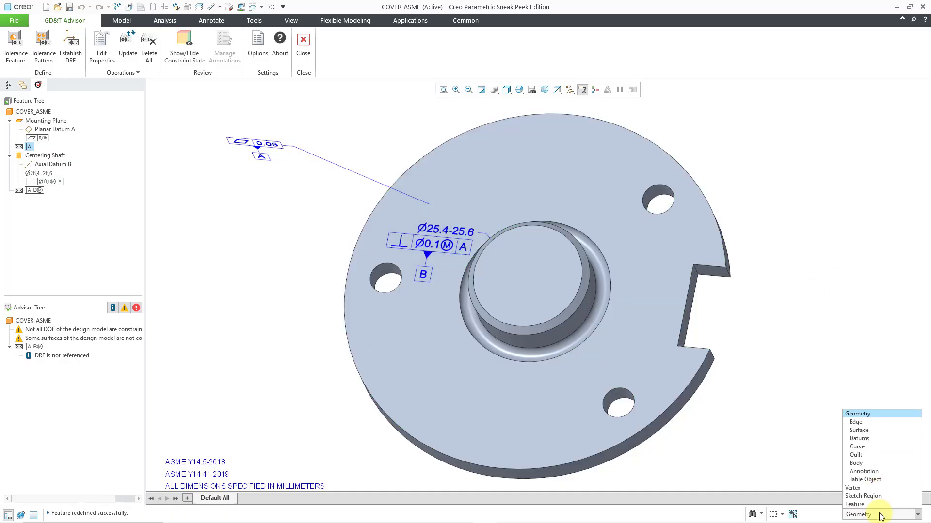
left_click(873, 472)
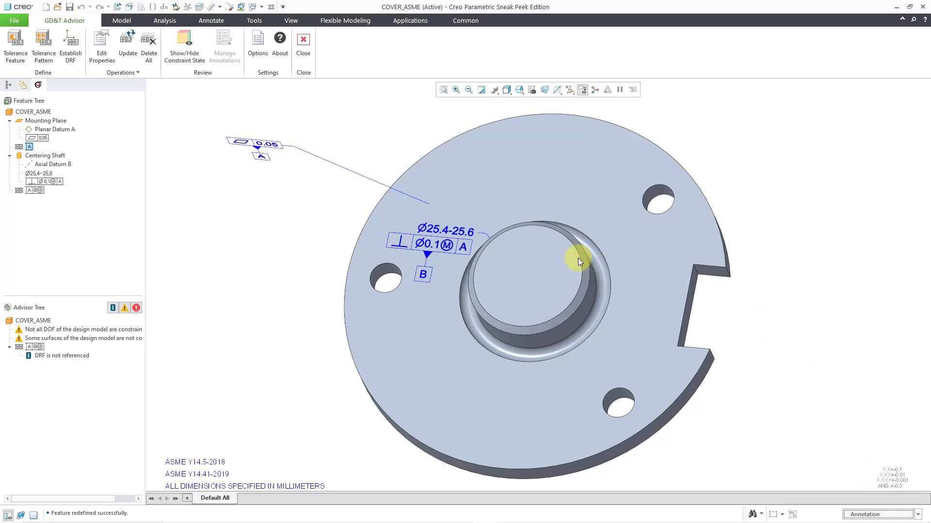
left_click(450, 236)
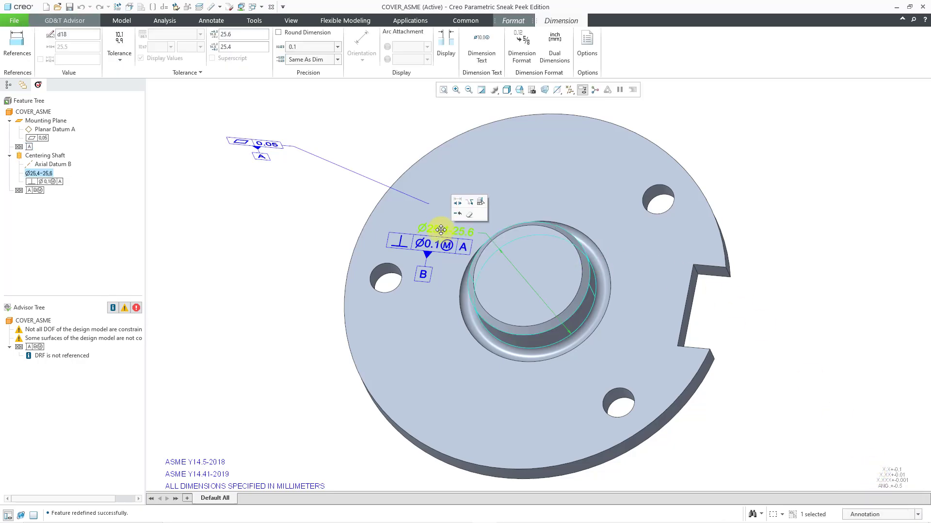
left_click_drag(451, 236, 392, 105)
scroll(424, 342, "up", 3)
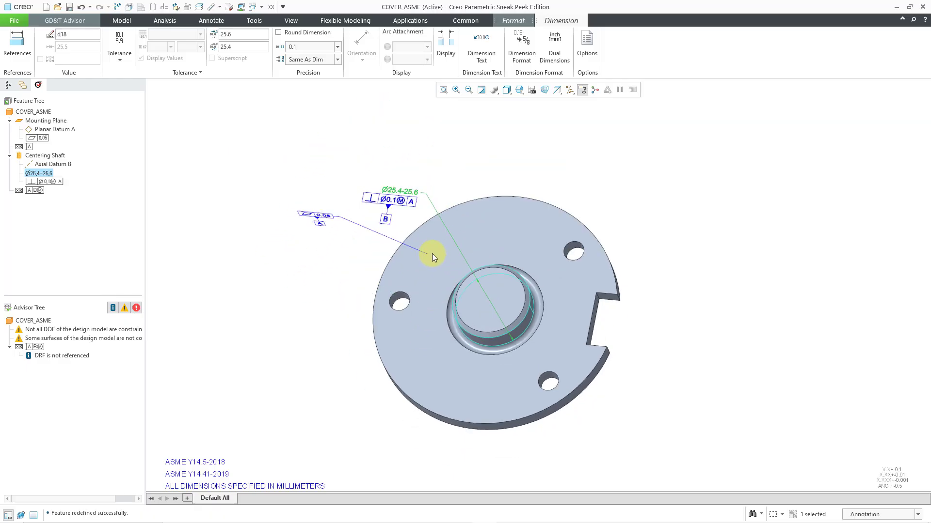
left_click_drag(404, 192, 403, 180)
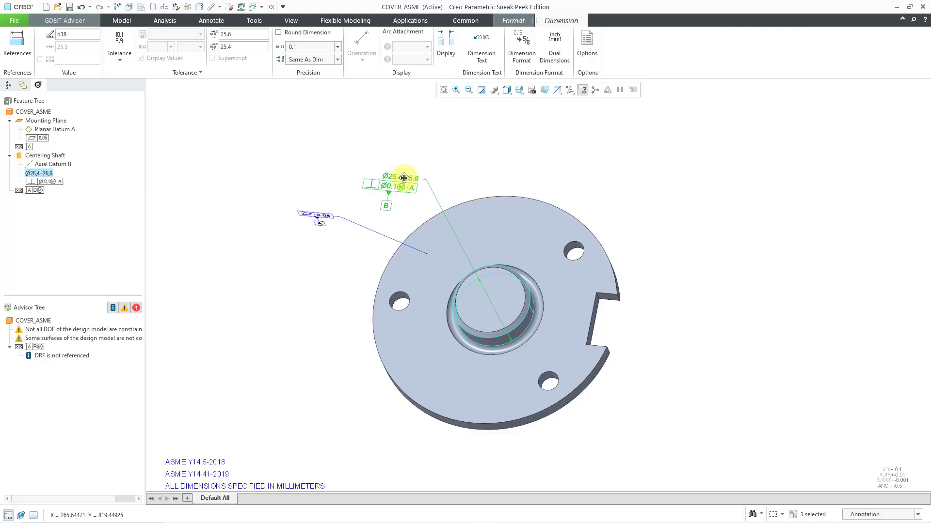
left_click(607, 191)
mouse_move(612, 196)
middle_mouse_down()
mouse_move(629, 191)
mouse_move(622, 210)
middle_mouse_up()
scroll(543, 254, "down", 2)
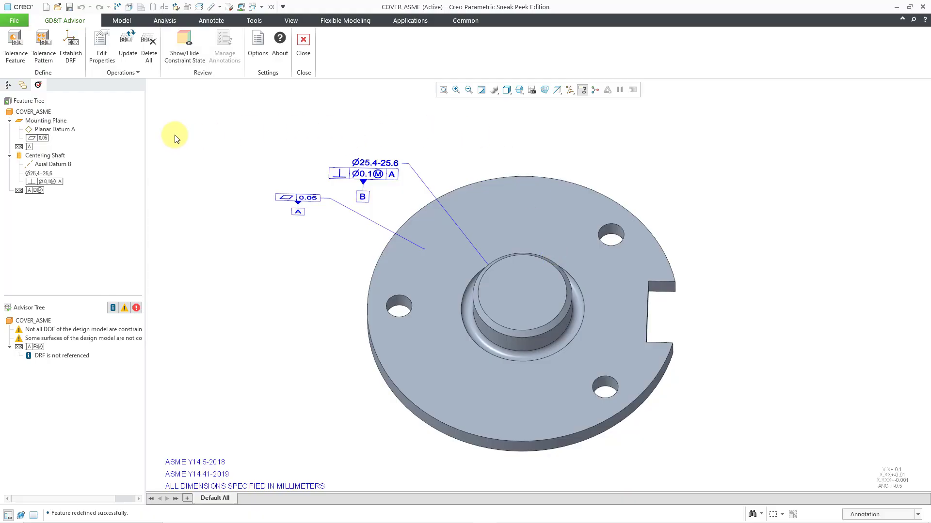
Step: Add the two opposing side faces of the rim notch as a Slot tolerance feature
left_click(21, 55)
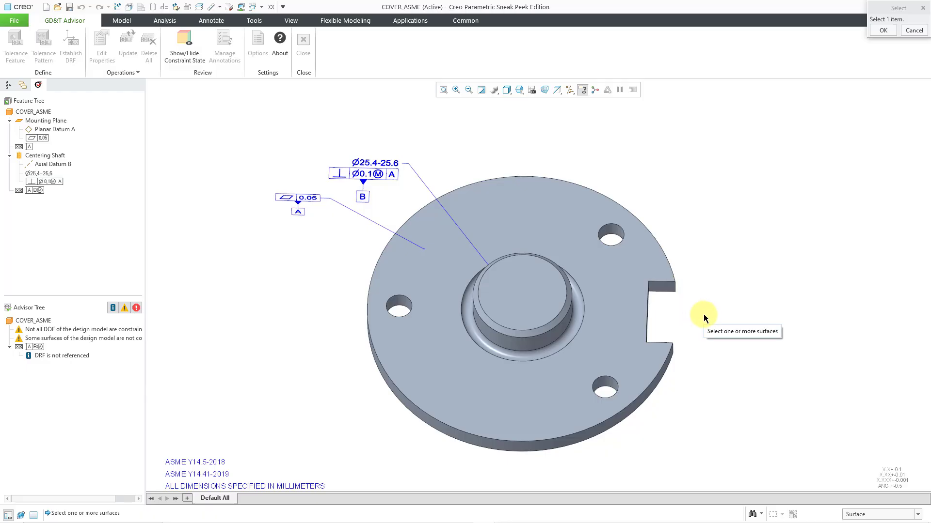
left_click(662, 287)
middle_click_drag(719, 249, 684, 230)
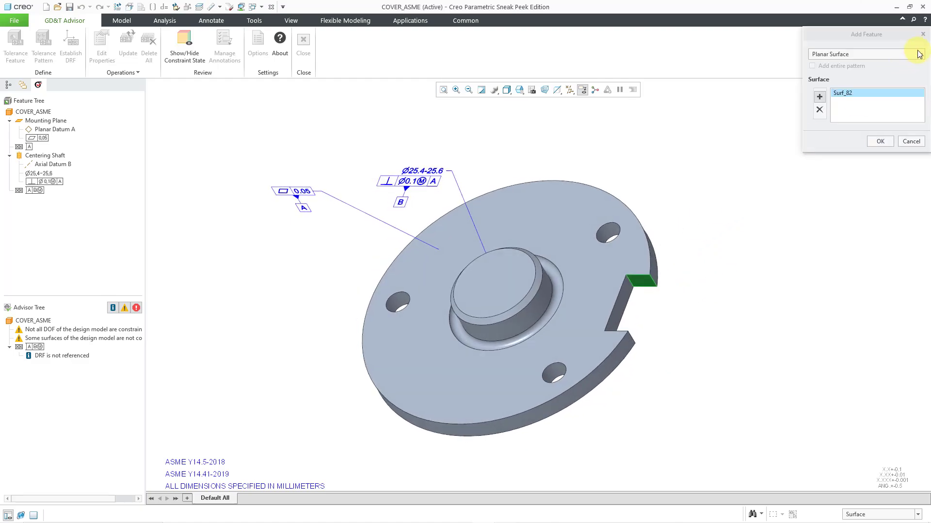
left_click(888, 55)
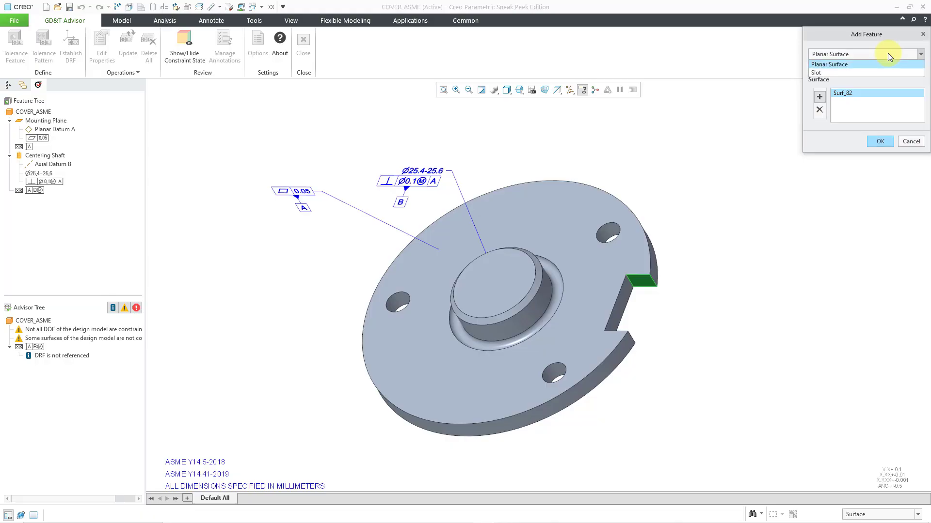
left_click(839, 73)
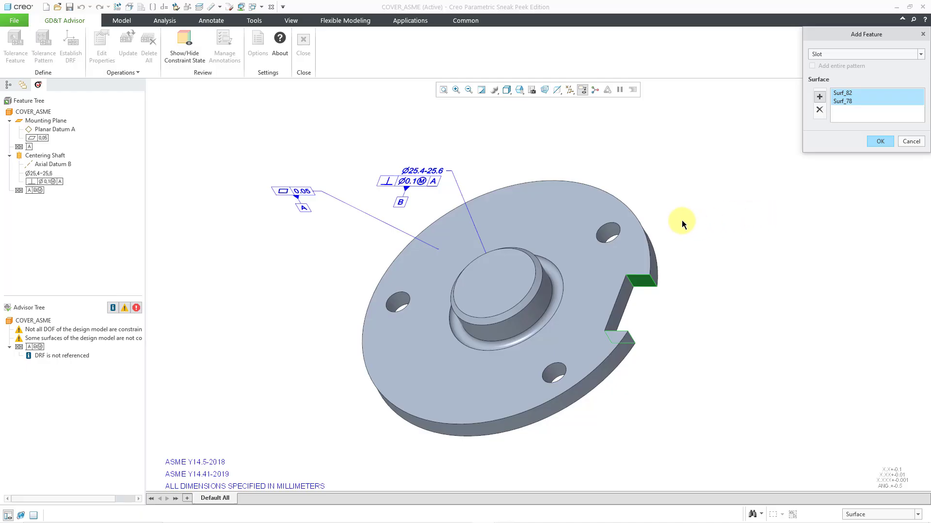
mouse_move(682, 220)
middle_mouse_down()
mouse_move(706, 253)
mouse_move(693, 271)
mouse_move(707, 247)
mouse_move(700, 207)
mouse_move(686, 214)
middle_mouse_up()
scroll(629, 284, "up", 2)
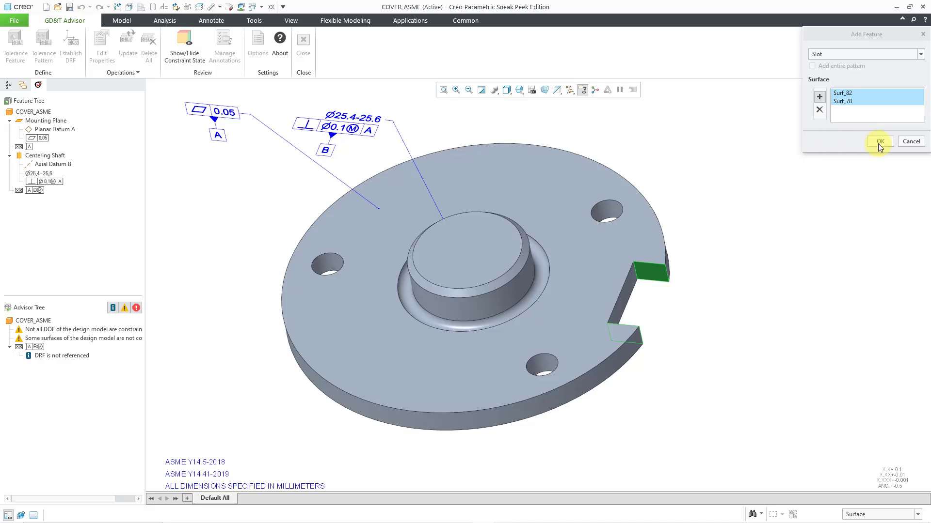
left_click(879, 141)
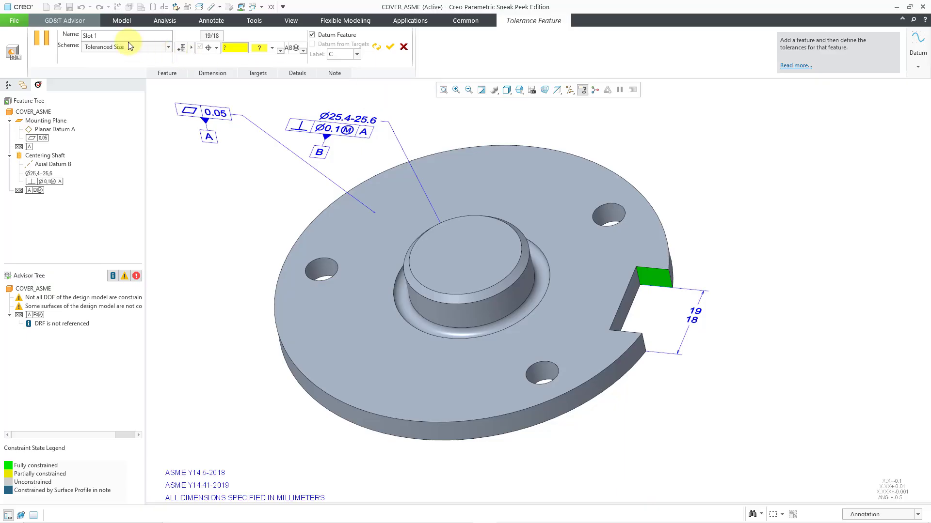
Step: Name the slot feature Keyway Notch and use the Toleranced Size scheme
triple_click(108, 35)
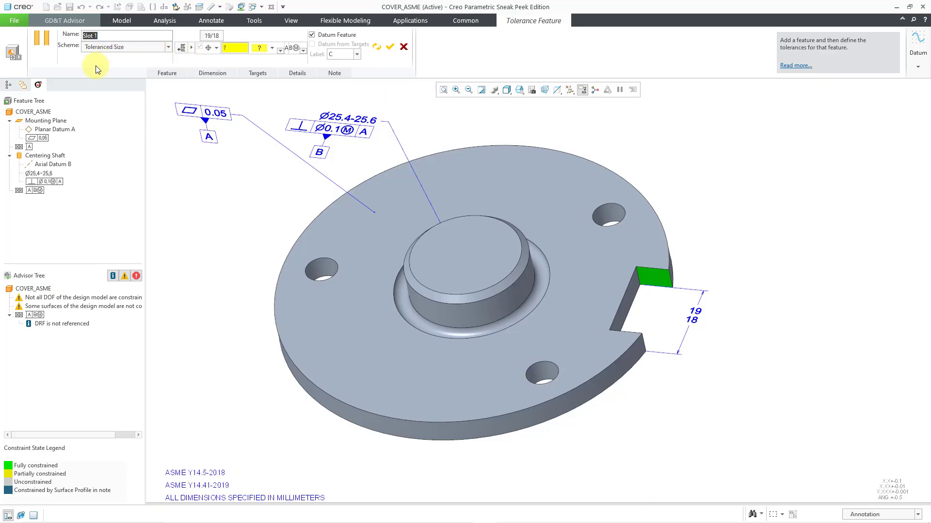
type("Keyway Notch")
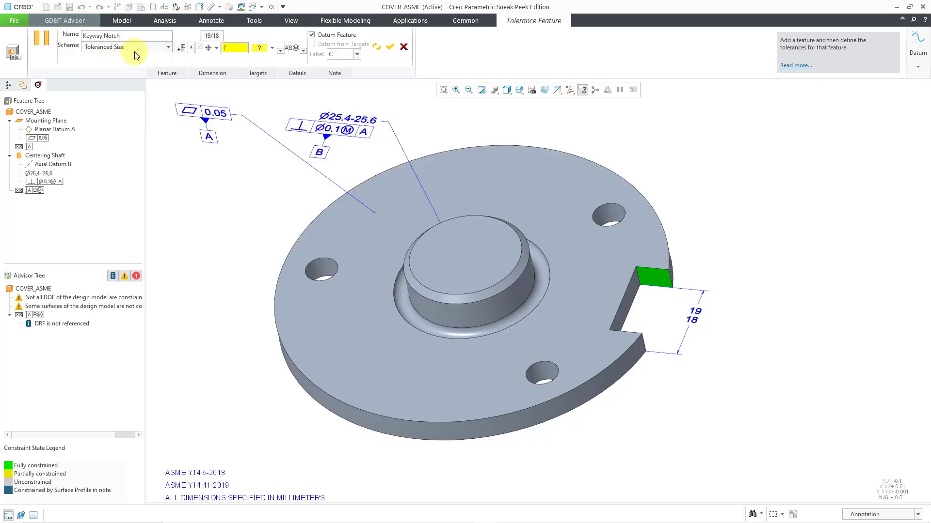
left_click(165, 46)
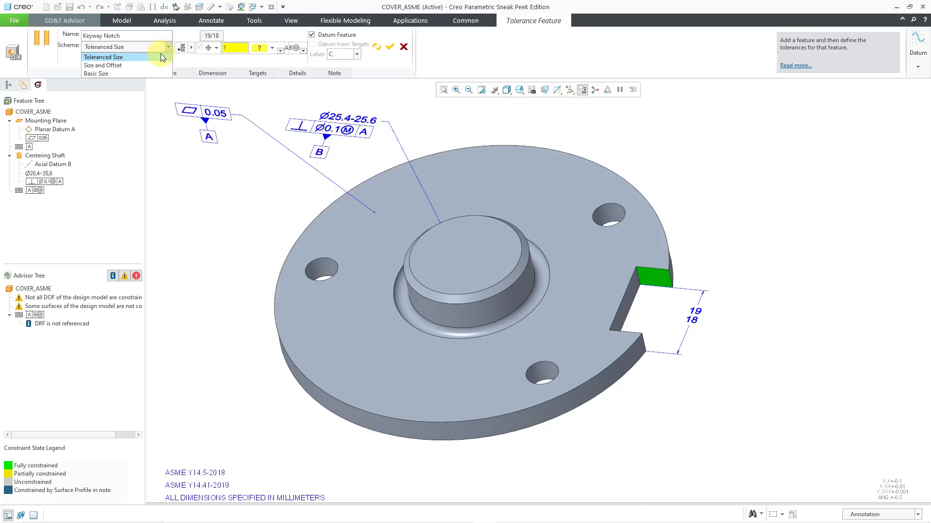
left_click(161, 57)
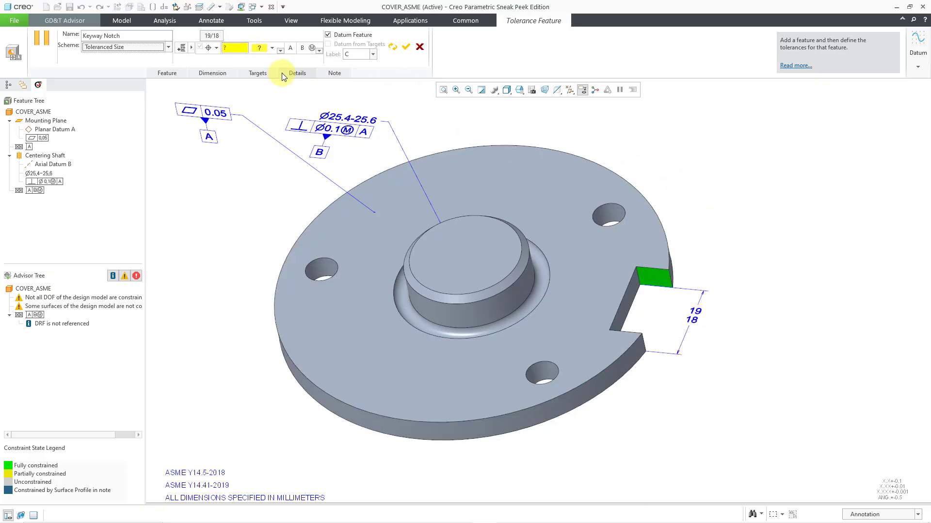
Step: Give the Keyway Notch a position tolerance of 0.2 at maximum material condition with datum label C and accept the feature
left_click(216, 48)
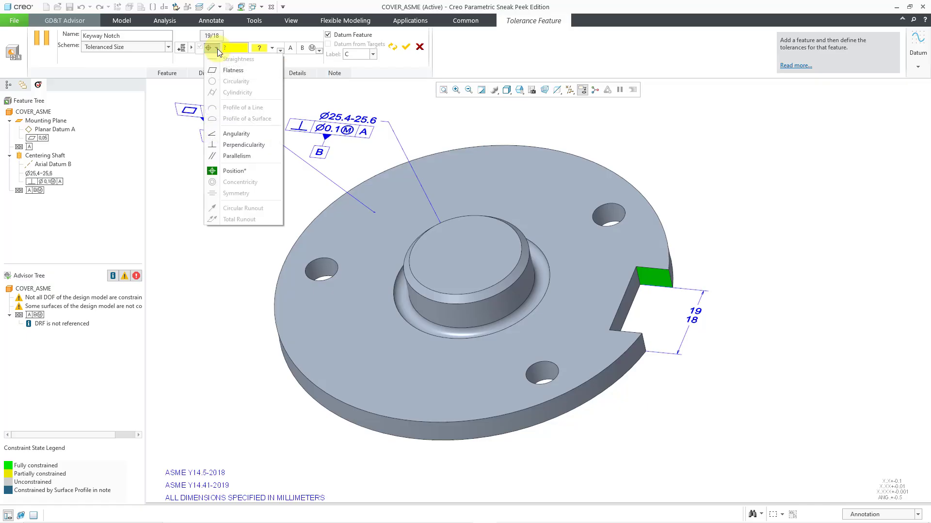
left_click(217, 48)
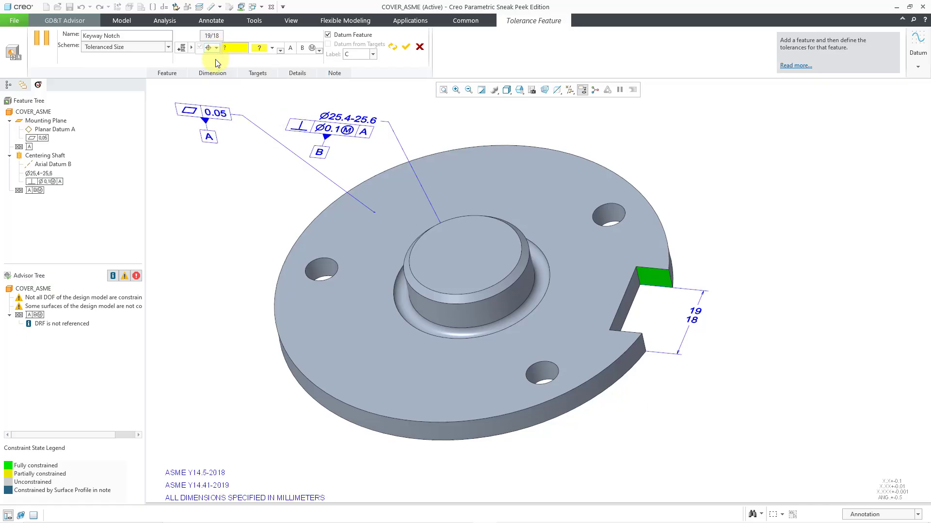
left_click(244, 48)
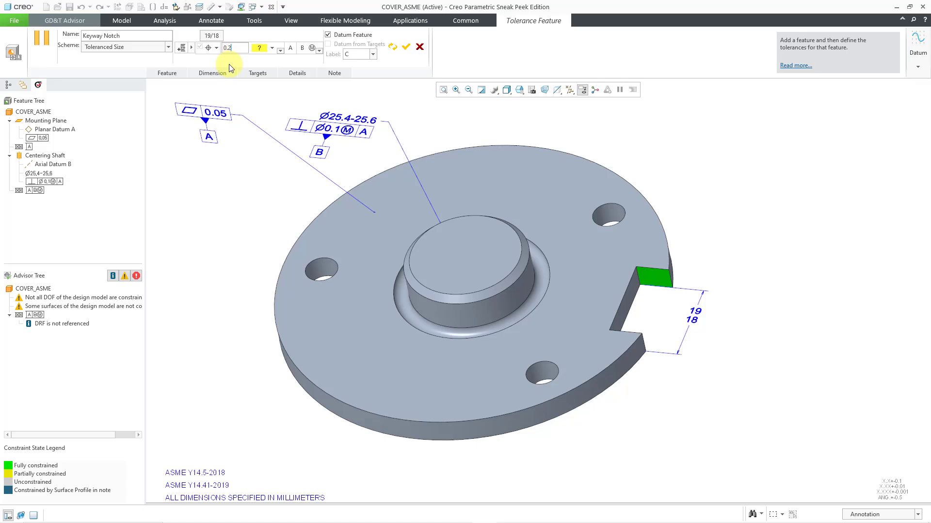
left_click(273, 49)
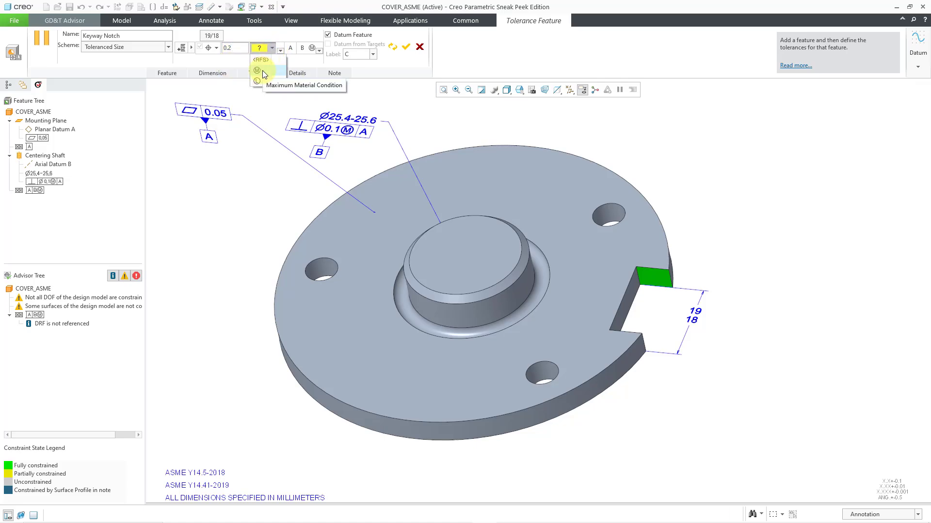
left_click(263, 71)
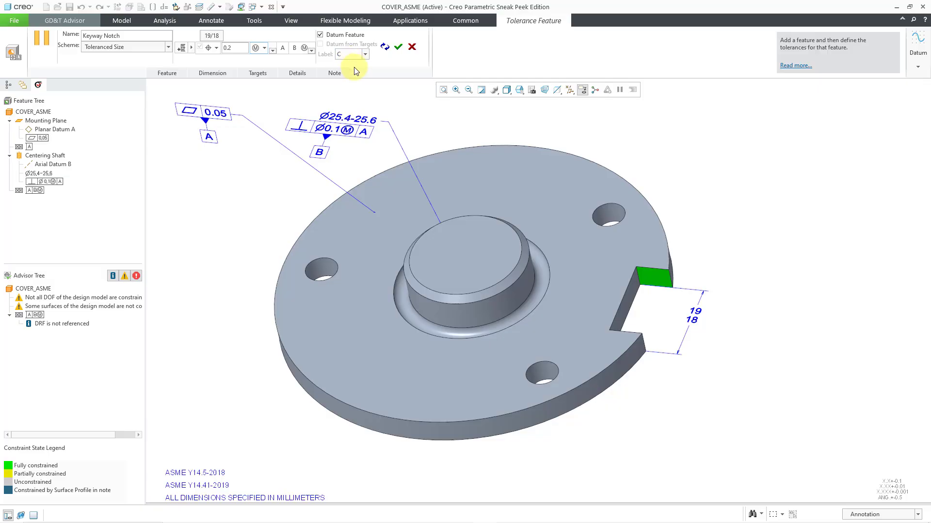
left_click(398, 47)
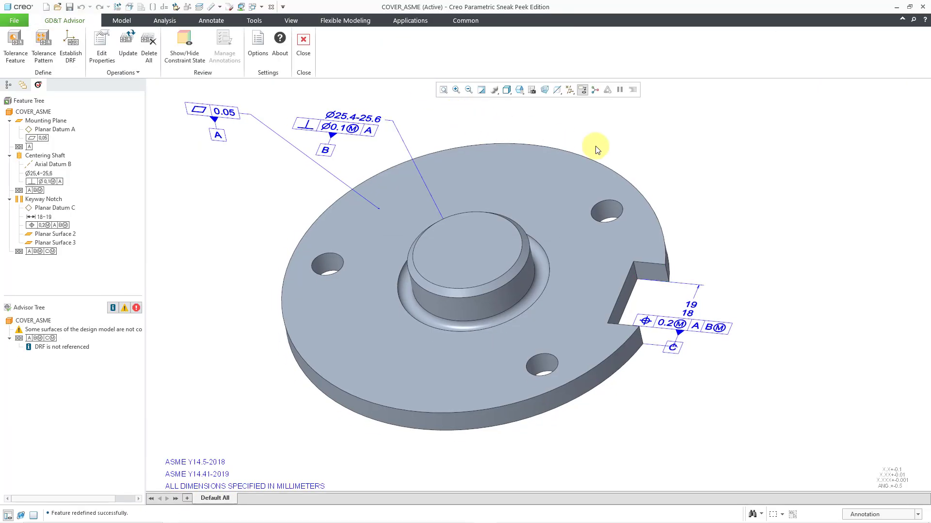
Step: Move the notch's size dimension and its datum C control frame away from the cover's edge
left_click(691, 312)
left_click_drag(691, 312, 767, 224)
left_click(779, 353)
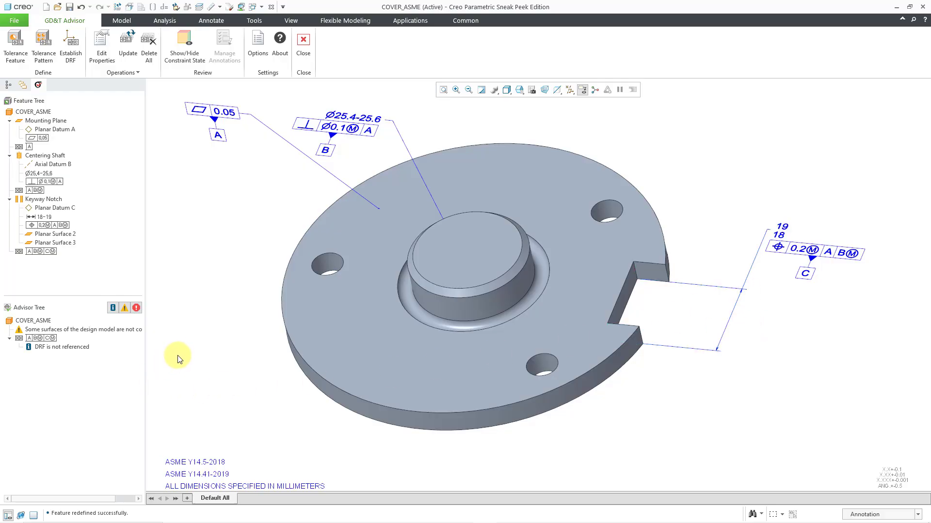
Step: Show the constraint state colours on the model and examine which surfaces of the cover are constrained
left_click(182, 59)
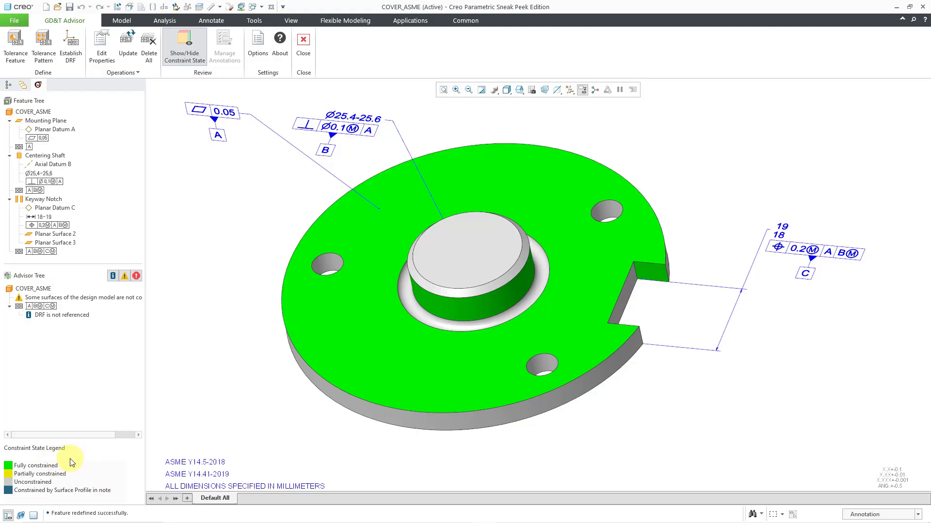
mouse_move(286, 386)
middle_mouse_down()
mouse_move(305, 371)
mouse_move(254, 380)
mouse_move(289, 374)
mouse_move(300, 340)
mouse_move(289, 378)
mouse_move(301, 380)
mouse_move(233, 383)
middle_mouse_up()
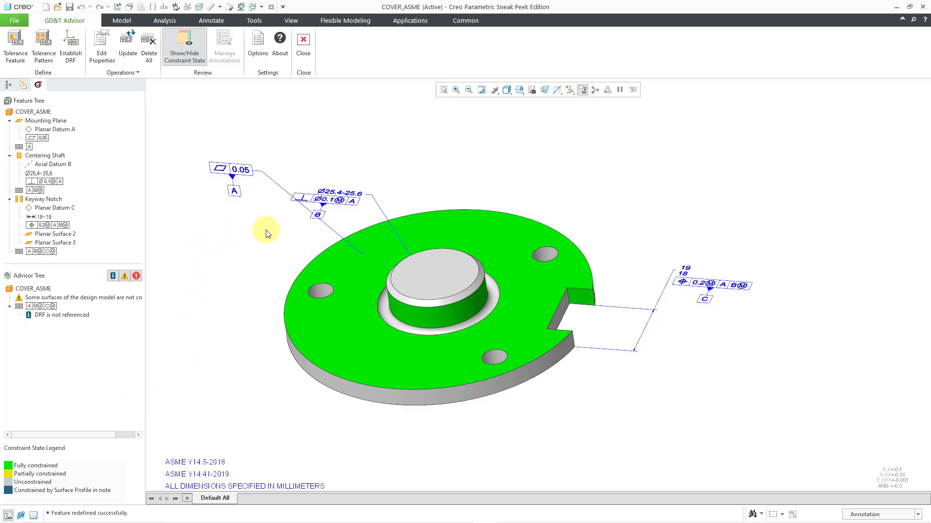
mouse_move(270, 238)
middle_mouse_down()
mouse_move(343, 234)
mouse_move(330, 231)
mouse_move(328, 213)
mouse_move(321, 293)
middle_mouse_up()
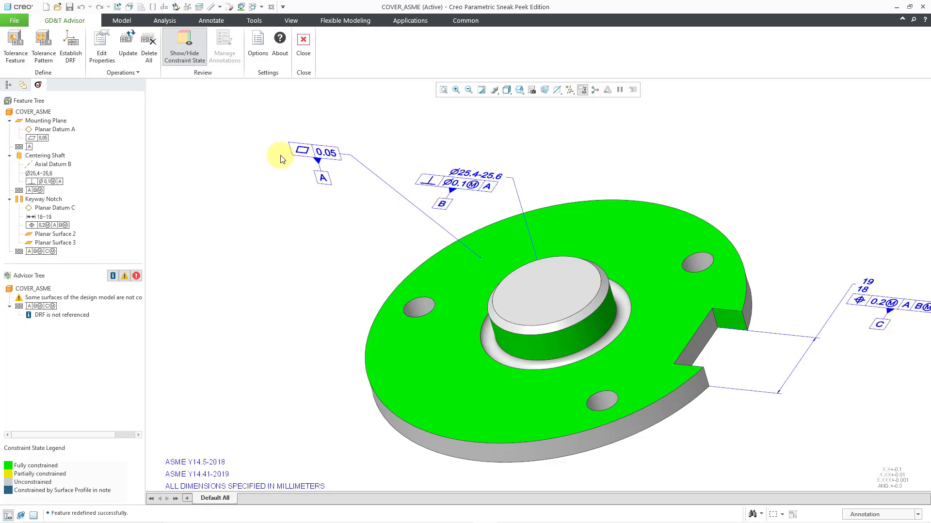
middle_click_drag(312, 230, 245, 218, "shift")
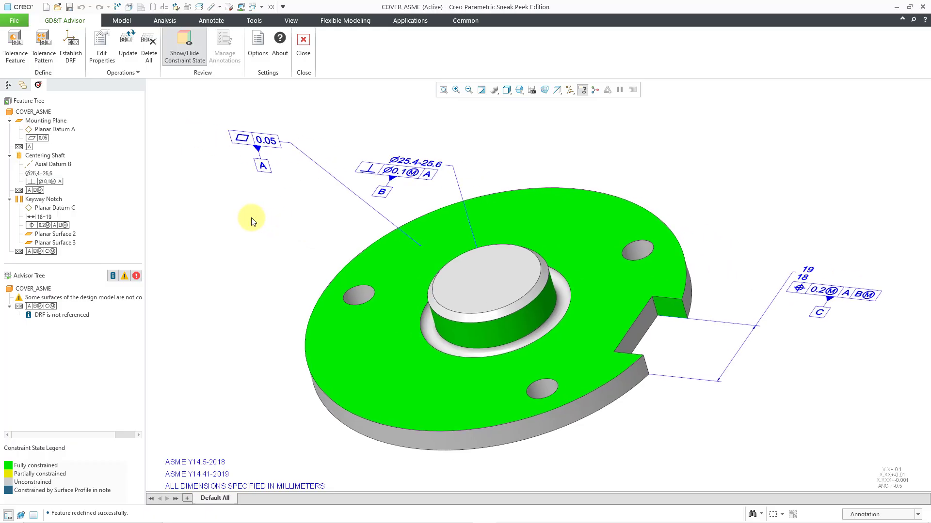